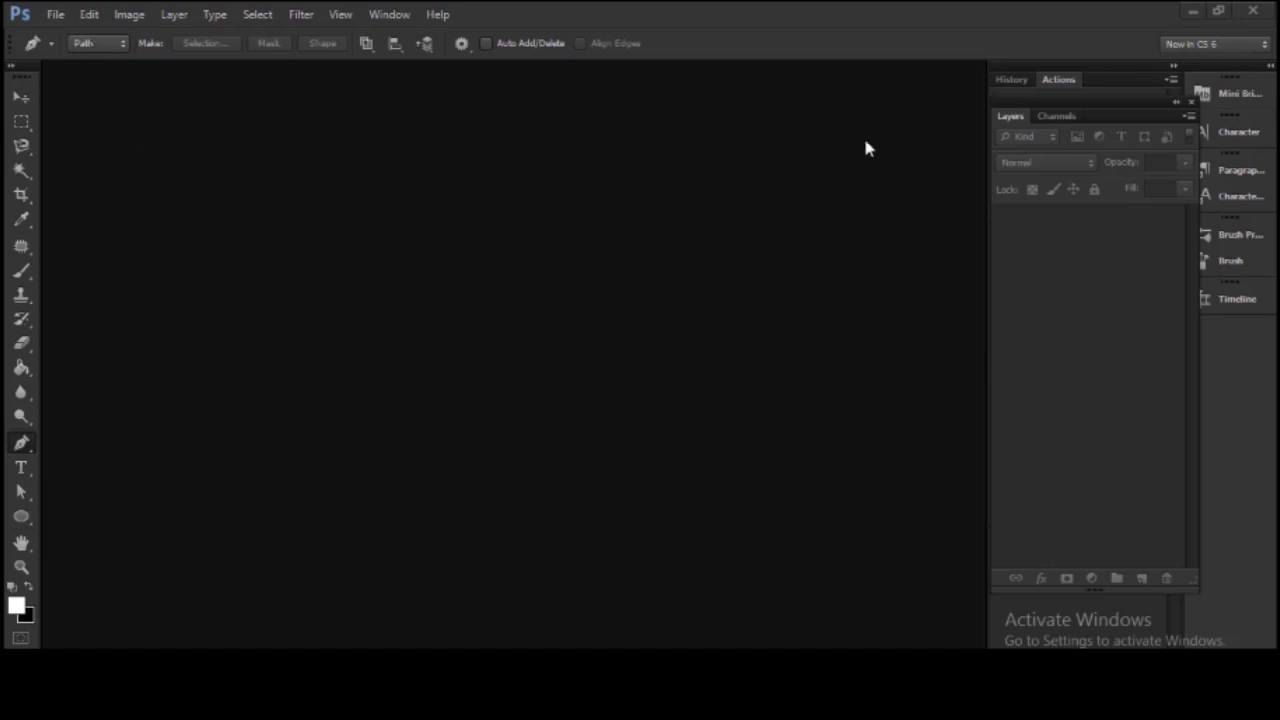
Step: Show the File menu in the empty Photoshop workspace
{"action": "left_click", "coordinate": [51, 15]}
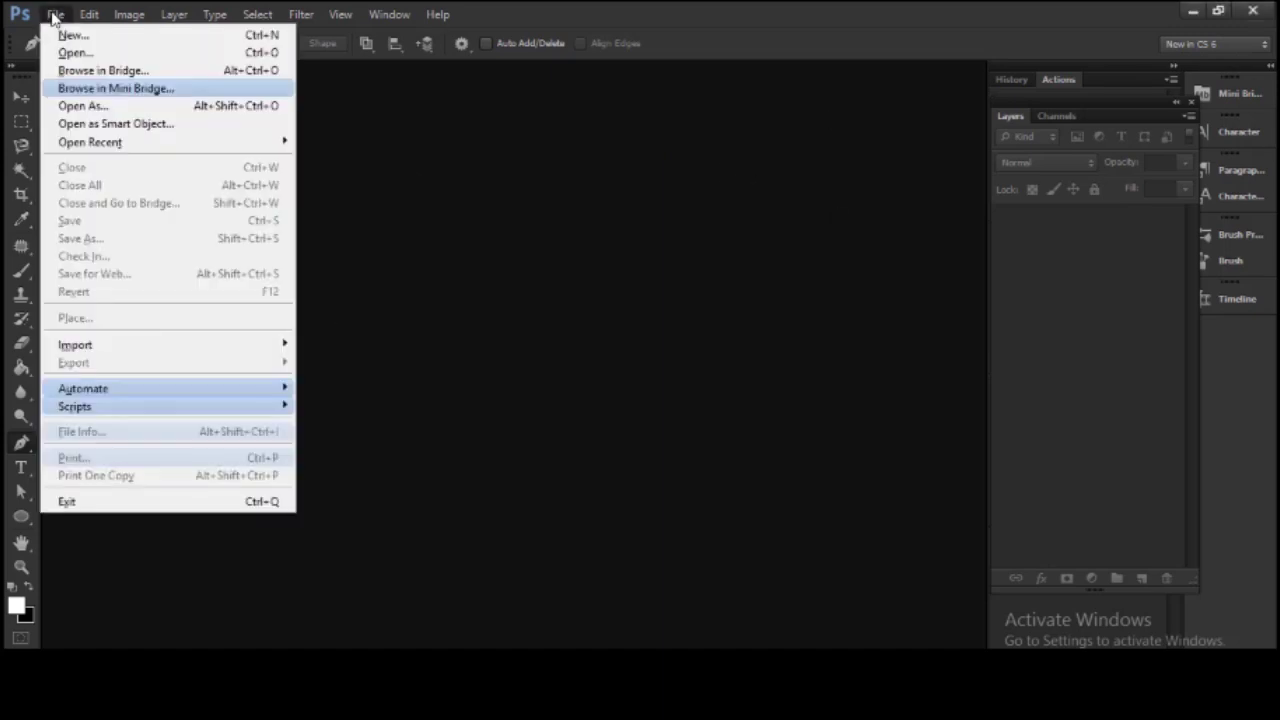
Step: Open IMG_9993.JPG from the mentah prewedding folder, accepting the Camera Raw defaults
{"action": "key", "text": "ctrl+o"}
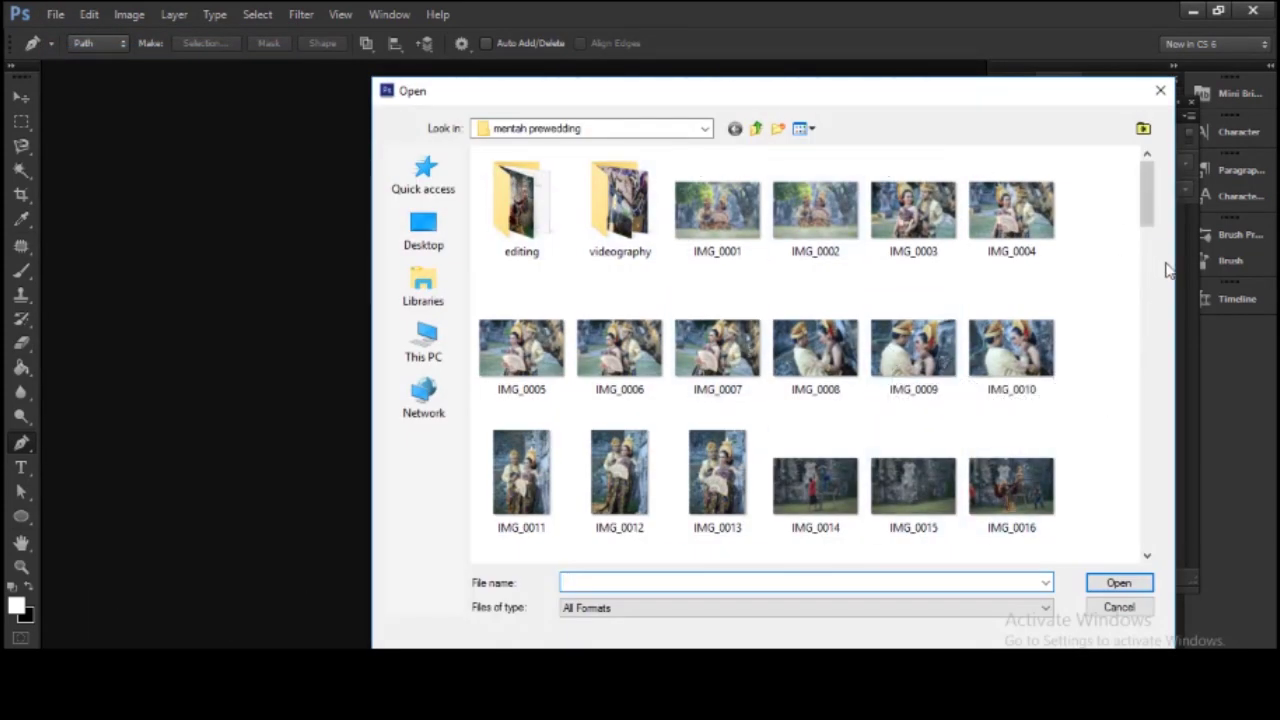
{"action": "mouse_move", "coordinate": [1148, 200]}
{"action": "left_mouse_down"}
{"action": "mouse_move", "coordinate": [1167, 360]}
{"action": "mouse_move", "coordinate": [1140, 450]}
{"action": "left_mouse_up"}
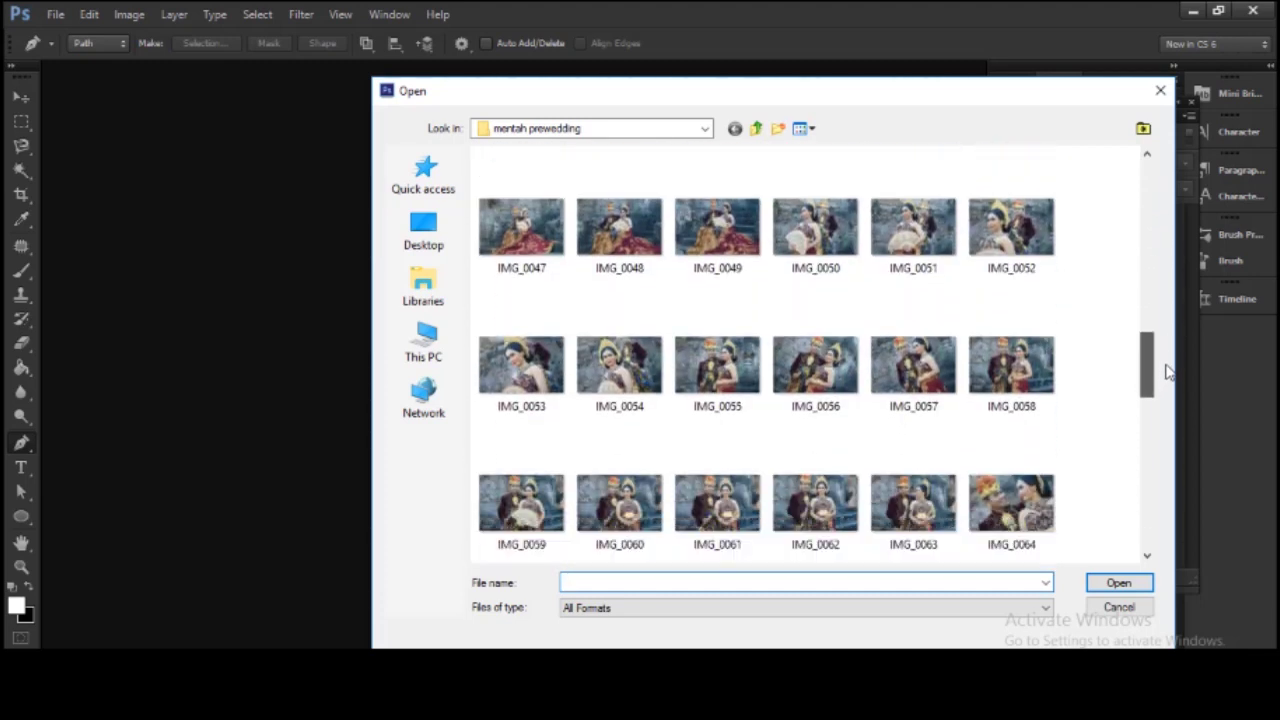
{"action": "left_click_drag", "start_coordinate": [1140, 450], "coordinate": [1117, 508]}
{"action": "left_click", "coordinate": [983, 290]}
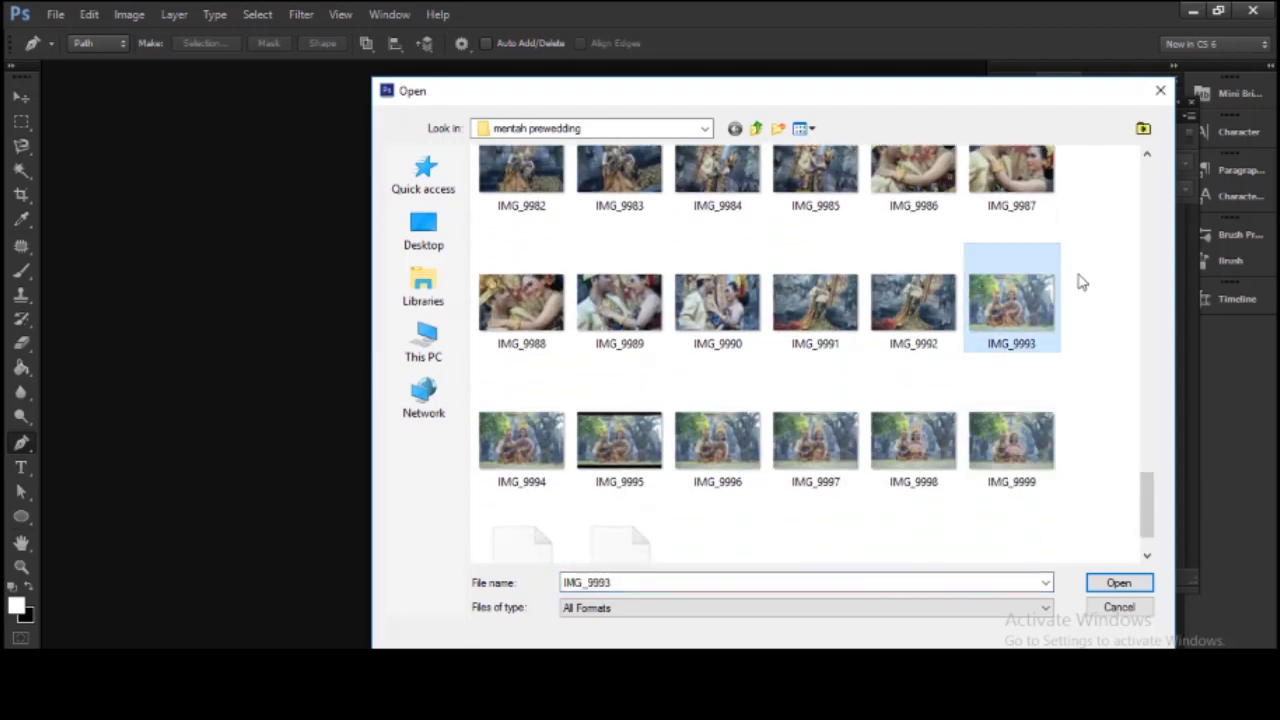
{"action": "left_click", "coordinate": [1144, 588]}
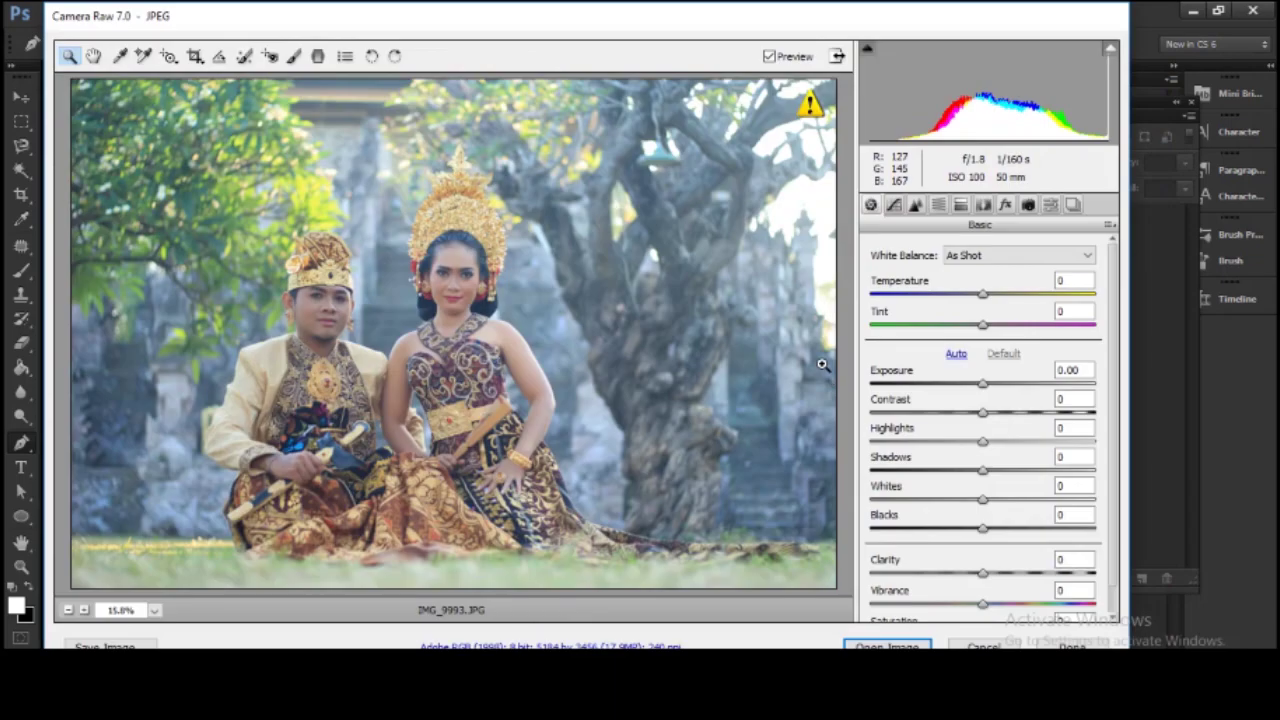
{"action": "key", "text": "Return"}
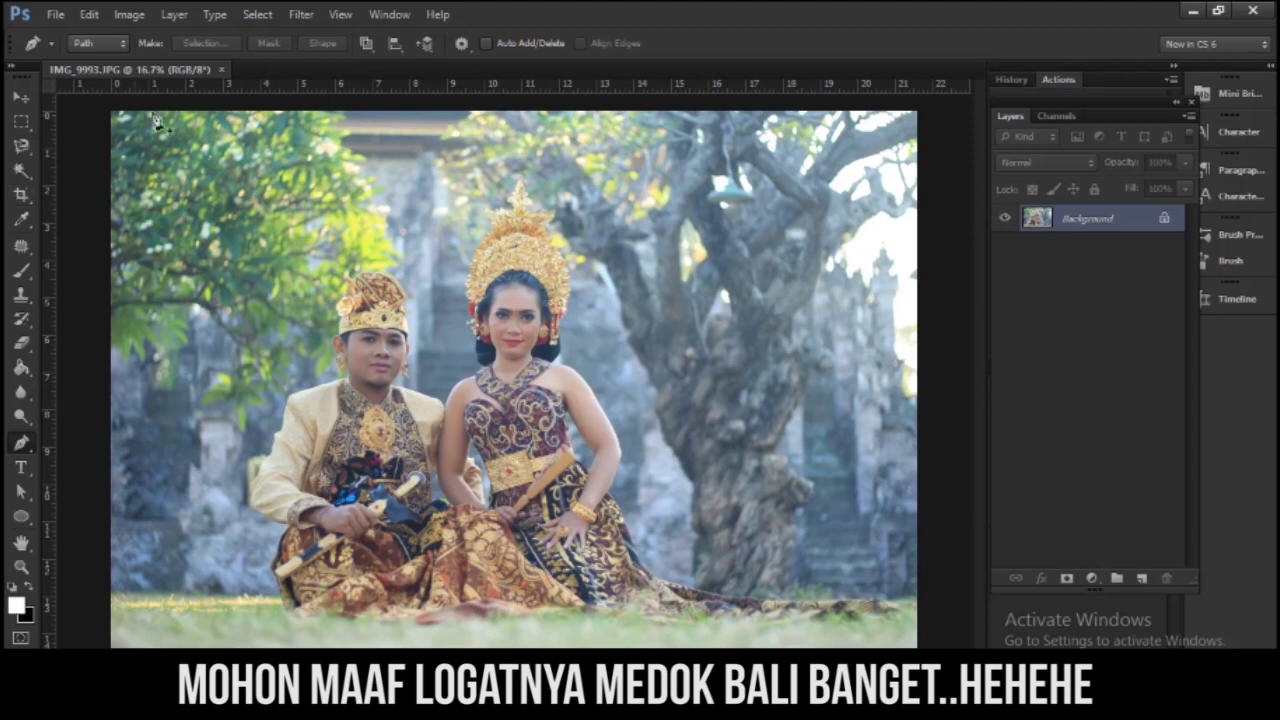
Step: Duplicate the photo to Layer 1 and add a Levels layer with black input 49
{"action": "left_click", "coordinate": [28, 98]}
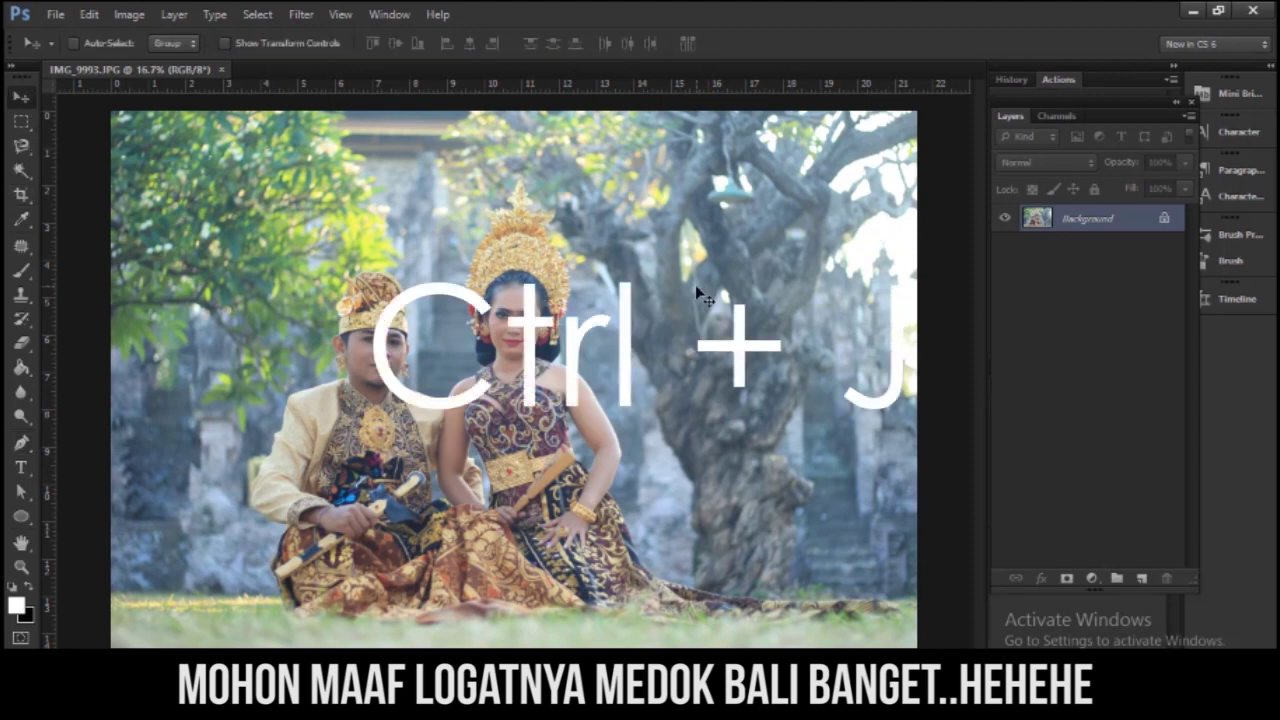
{"action": "key", "text": "ctrl+j"}
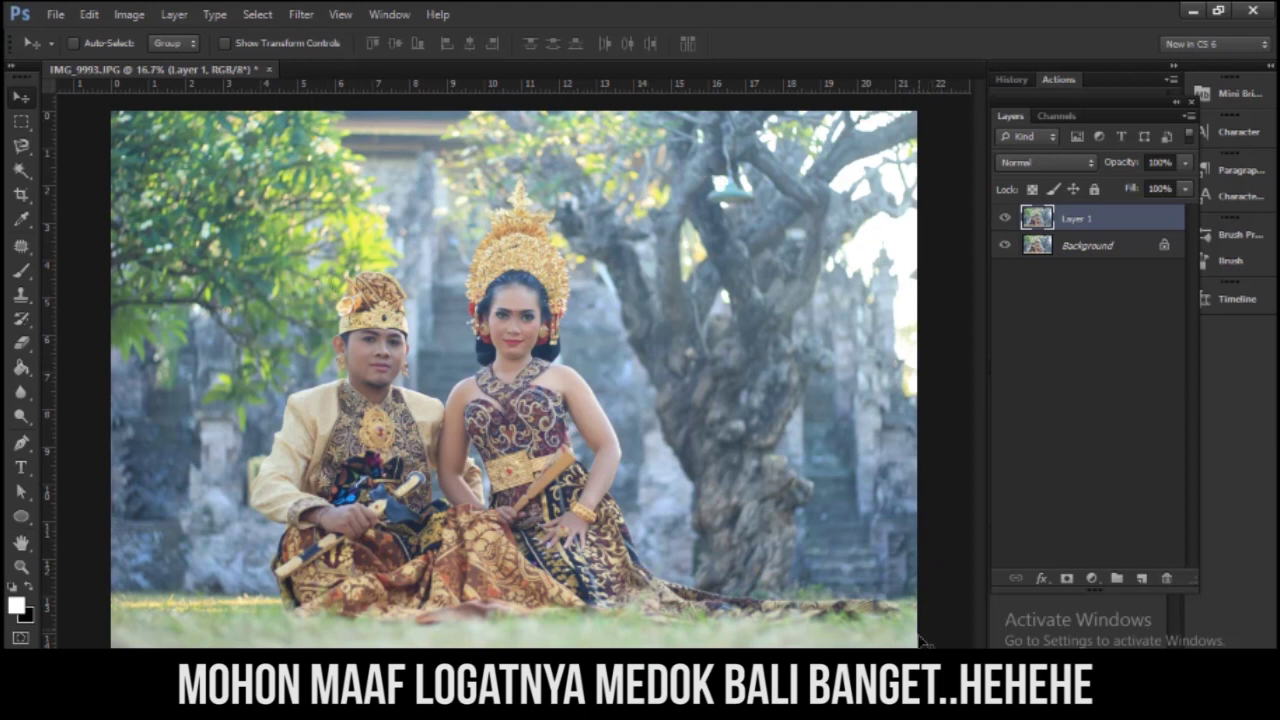
{"action": "left_click", "coordinate": [1089, 579]}
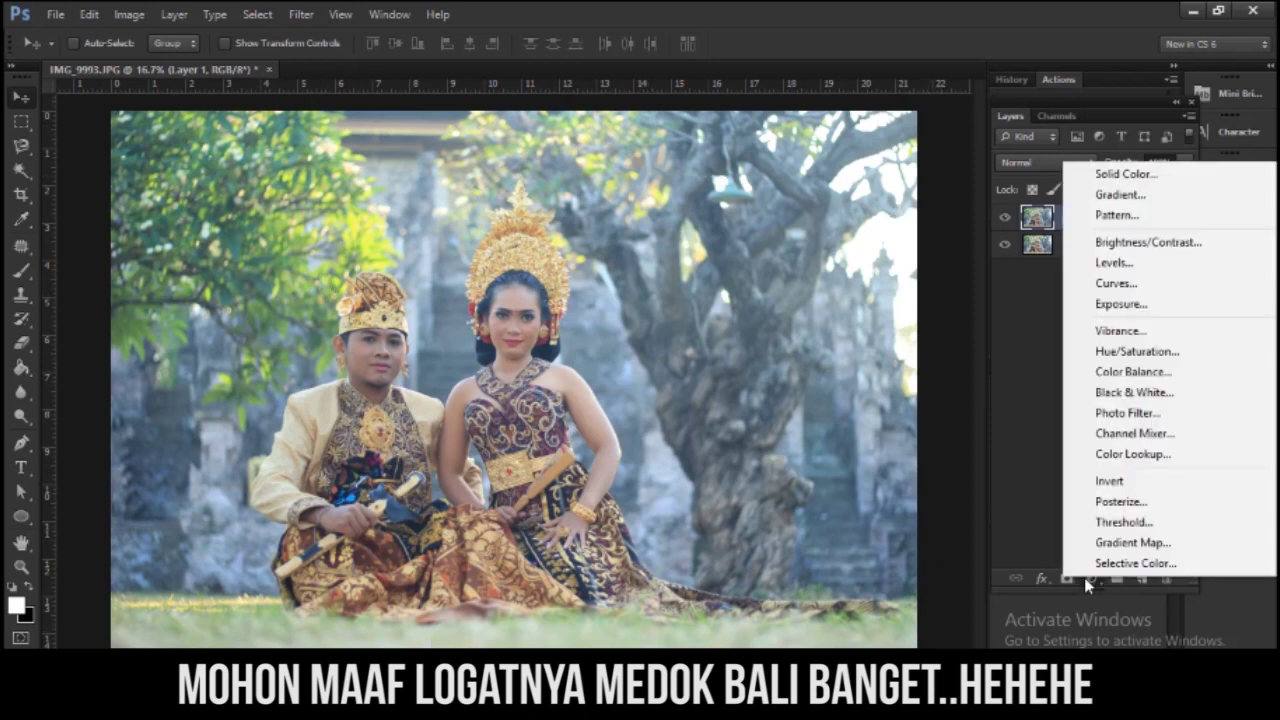
{"action": "left_click", "coordinate": [1084, 577]}
{"action": "left_click", "coordinate": [1085, 578]}
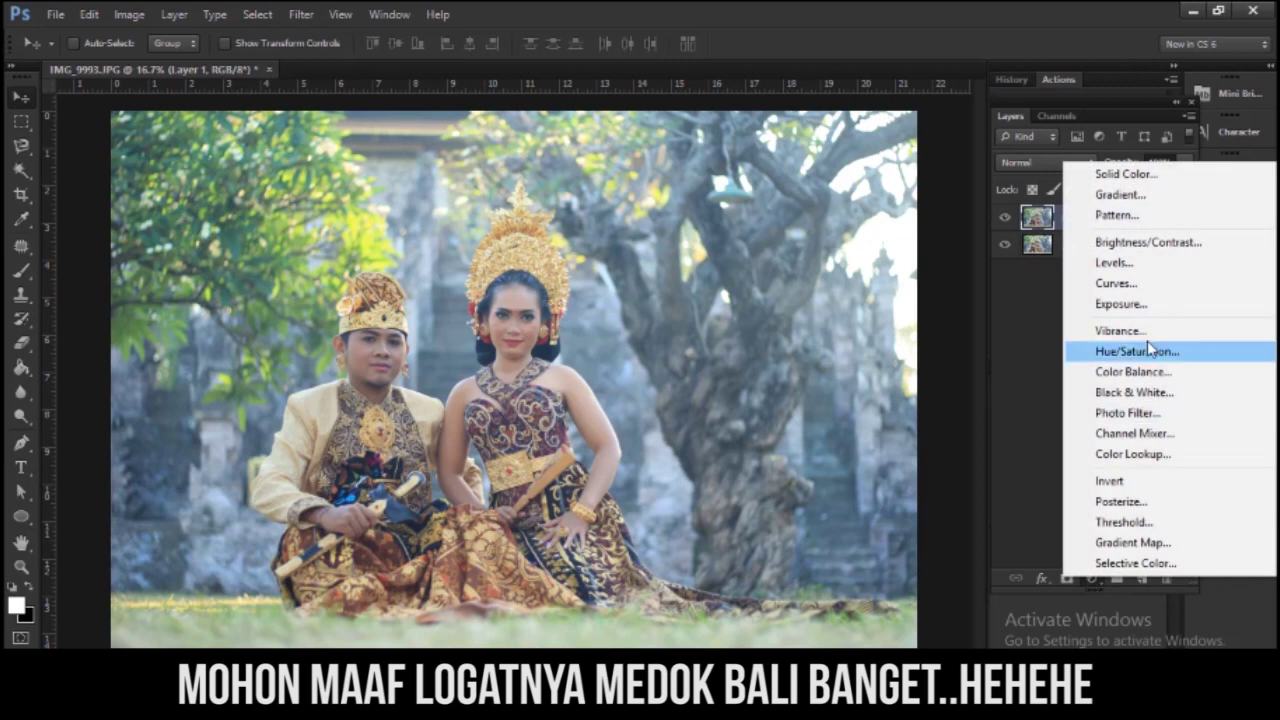
{"action": "left_click", "coordinate": [1139, 264]}
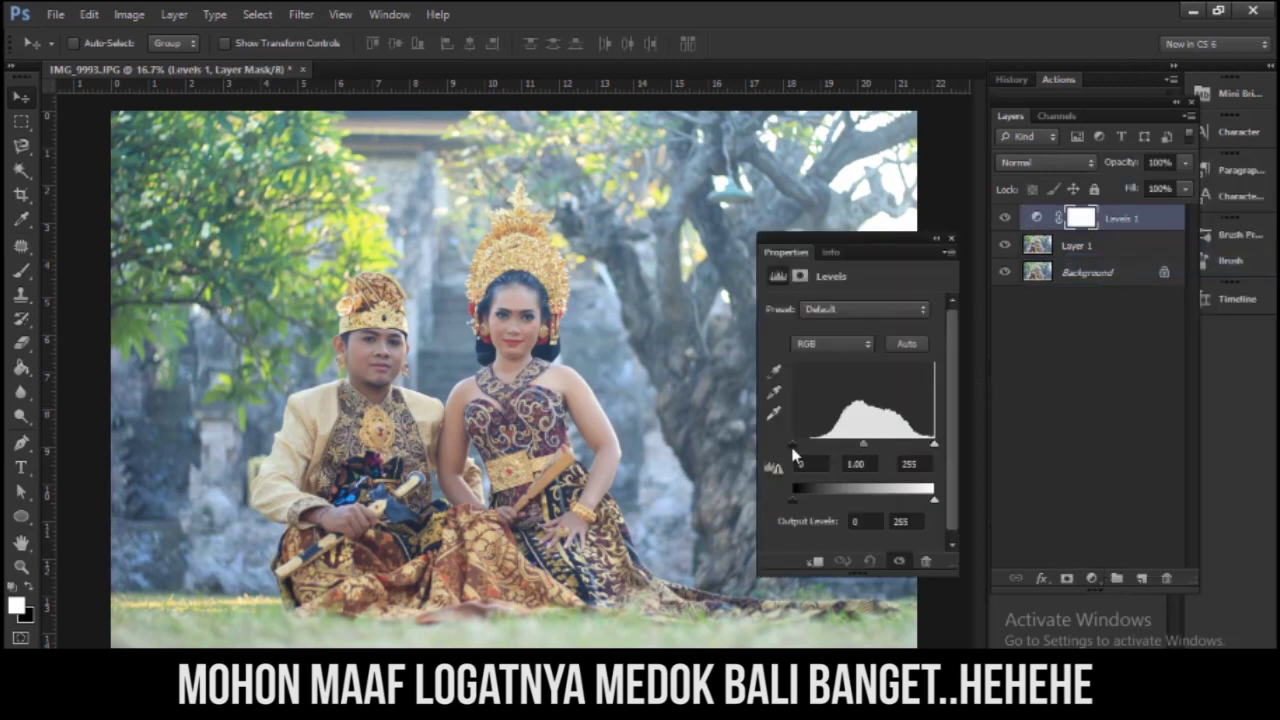
{"action": "left_click_drag", "start_coordinate": [803, 452], "coordinate": [818, 452]}
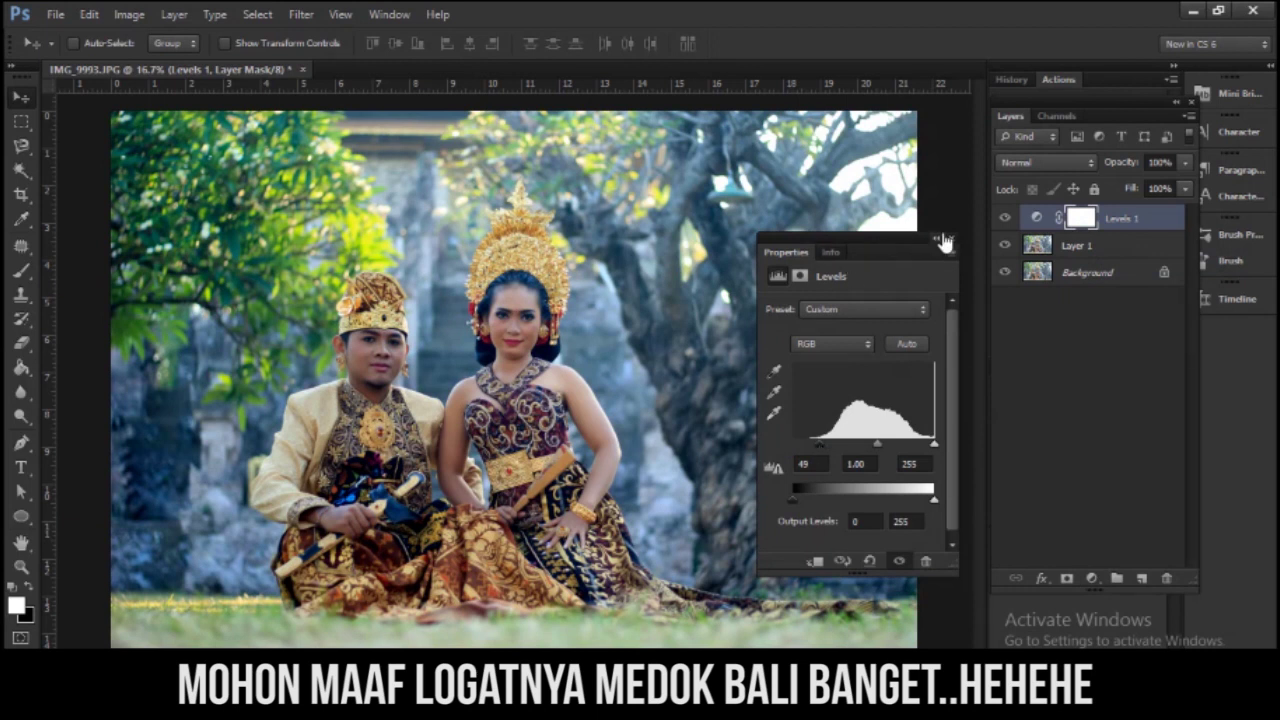
{"action": "left_click", "coordinate": [952, 241]}
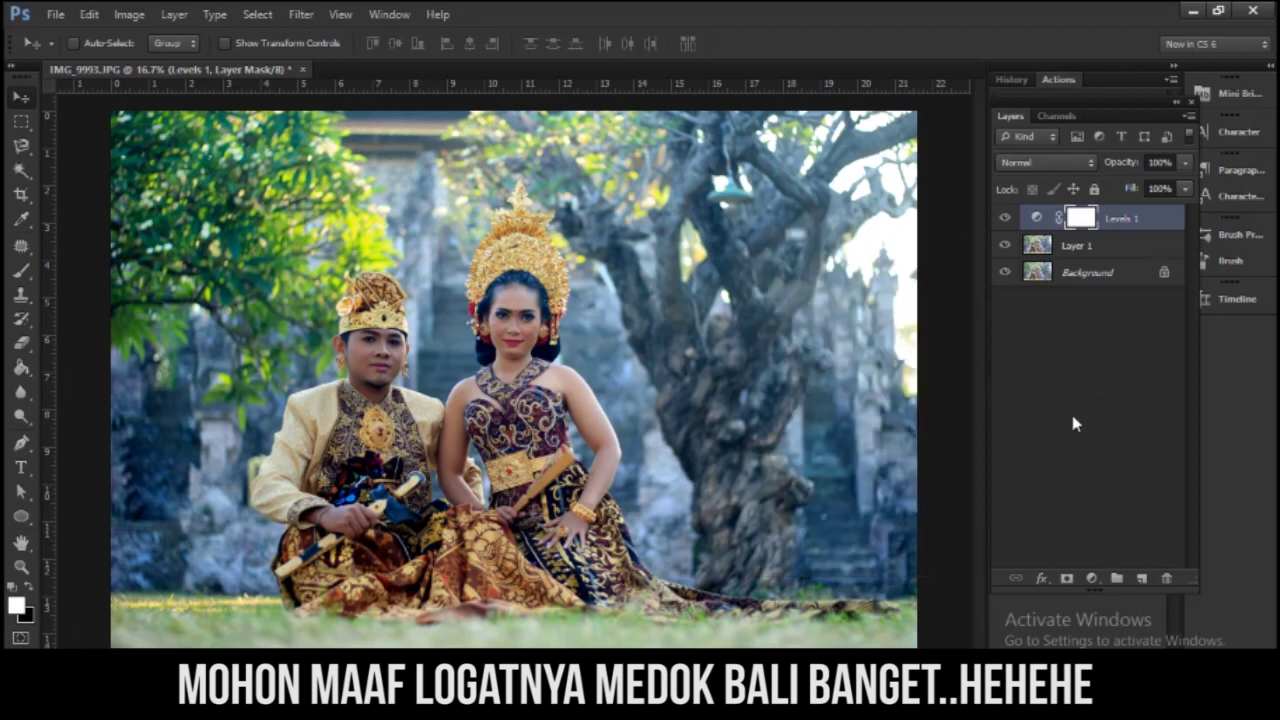
{"action": "left_click", "coordinate": [1092, 578]}
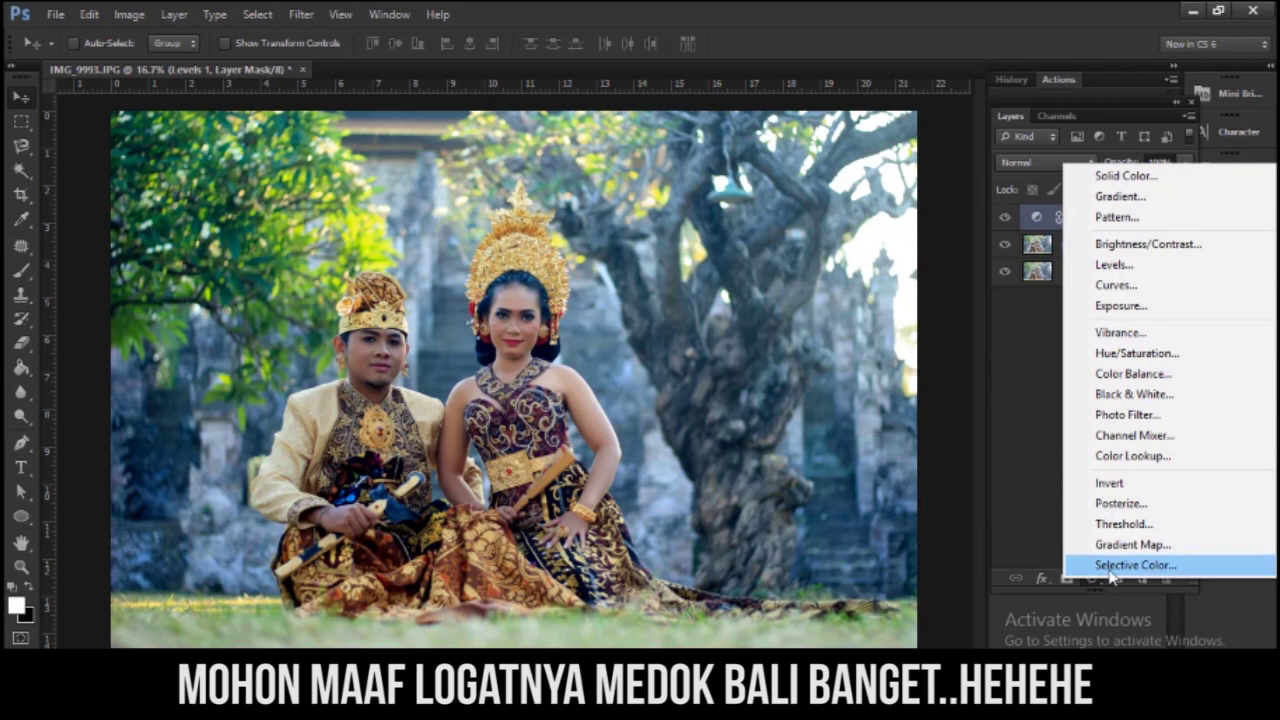
Step: Add a Selective Color layer shifting Cyan in Greens and Yellows (Yellows cyan -17)
{"action": "left_click", "coordinate": [1108, 566]}
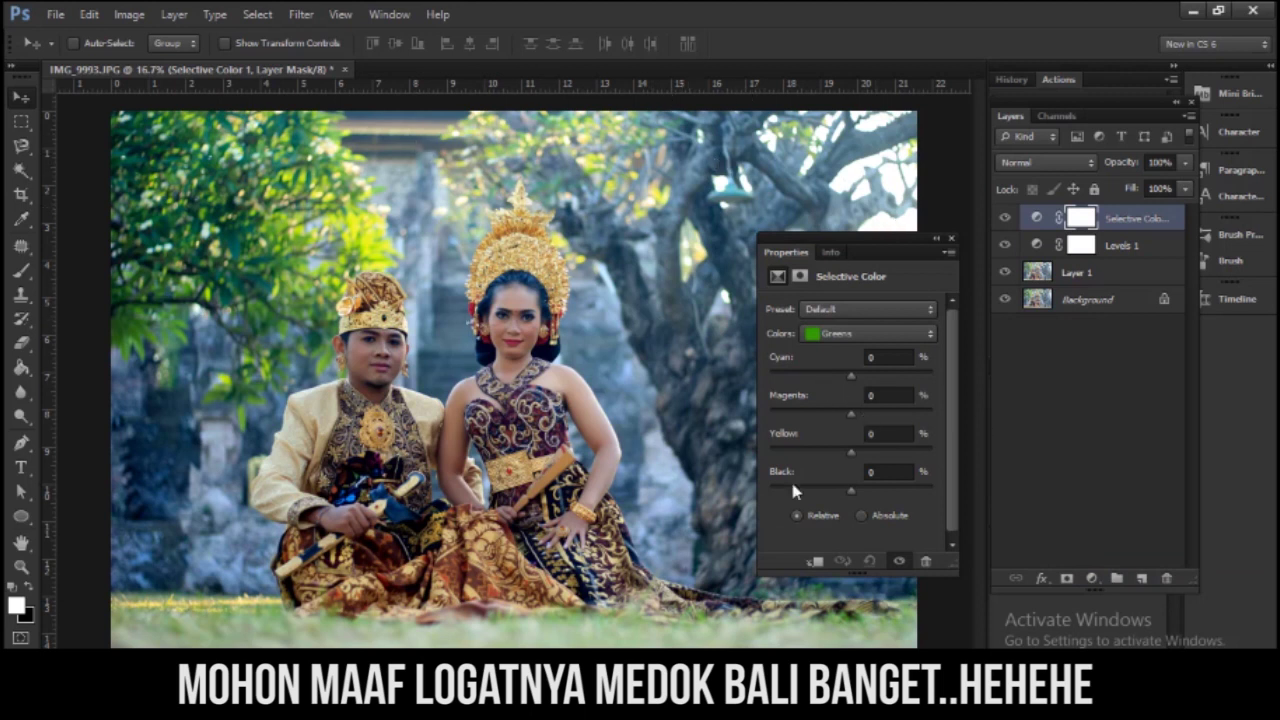
{"action": "left_click", "coordinate": [848, 340]}
{"action": "left_click", "coordinate": [863, 334]}
{"action": "left_click_drag", "start_coordinate": [840, 370], "coordinate": [872, 370]}
{"action": "left_click", "coordinate": [860, 333]}
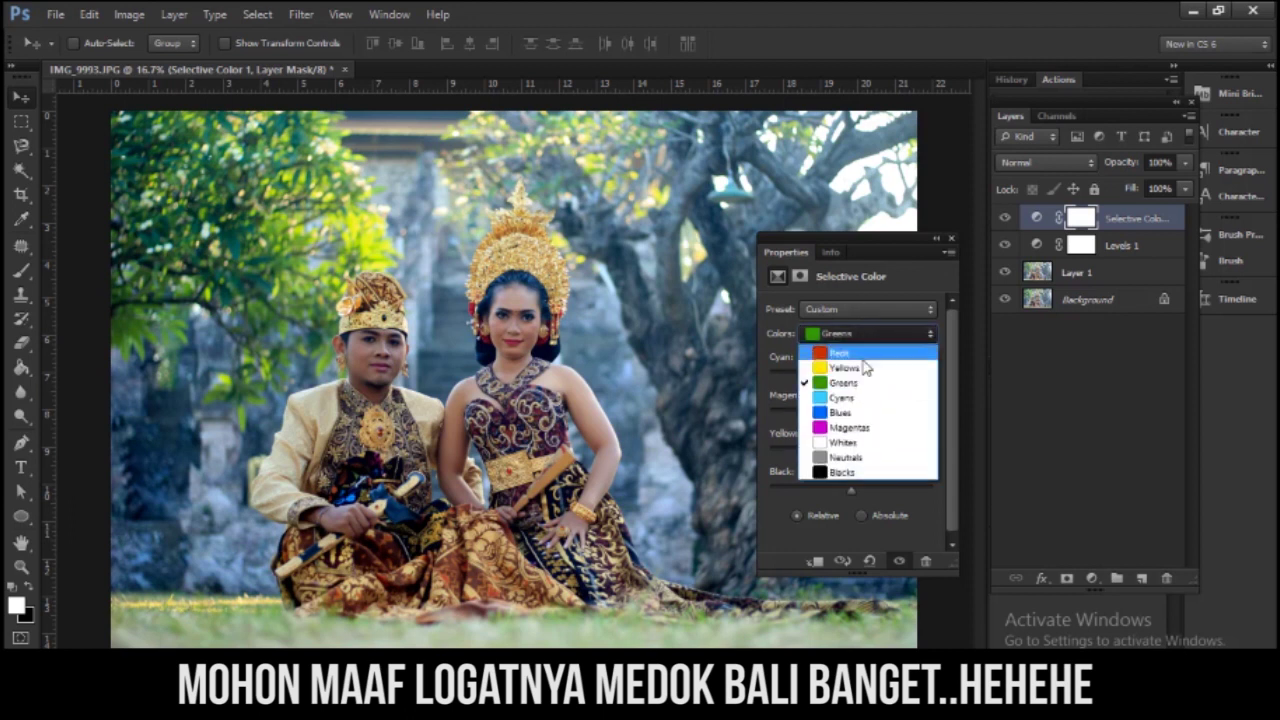
{"action": "left_click", "coordinate": [850, 351]}
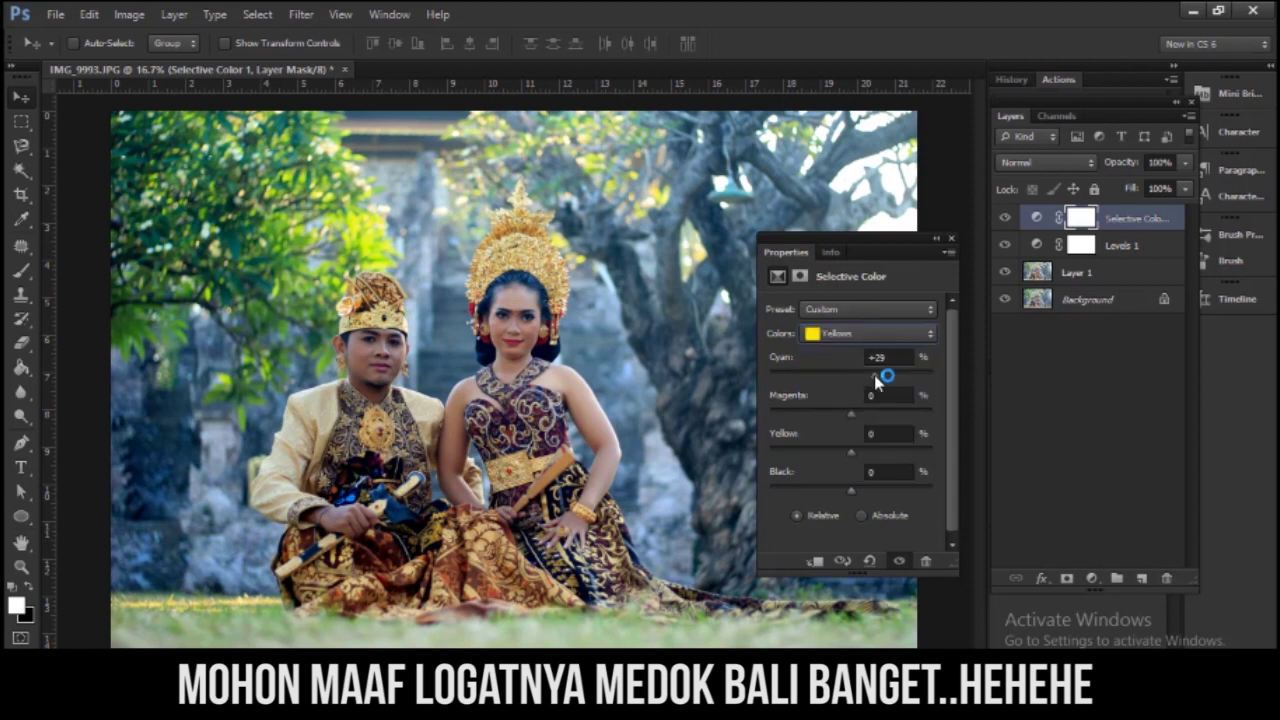
{"action": "mouse_move", "coordinate": [842, 380]}
{"action": "left_mouse_down"}
{"action": "mouse_move", "coordinate": [825, 375]}
{"action": "mouse_move", "coordinate": [896, 380]}
{"action": "left_mouse_up"}
{"action": "left_click", "coordinate": [951, 242]}
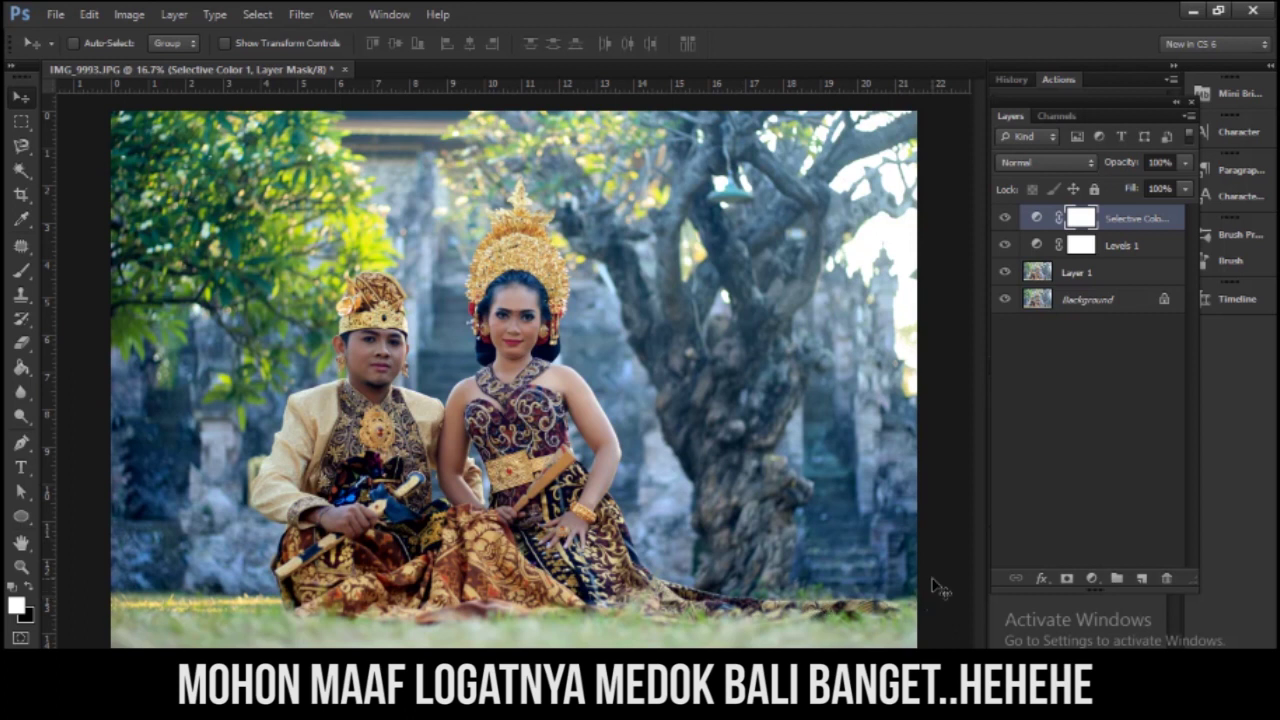
{"action": "left_click", "coordinate": [1100, 285]}
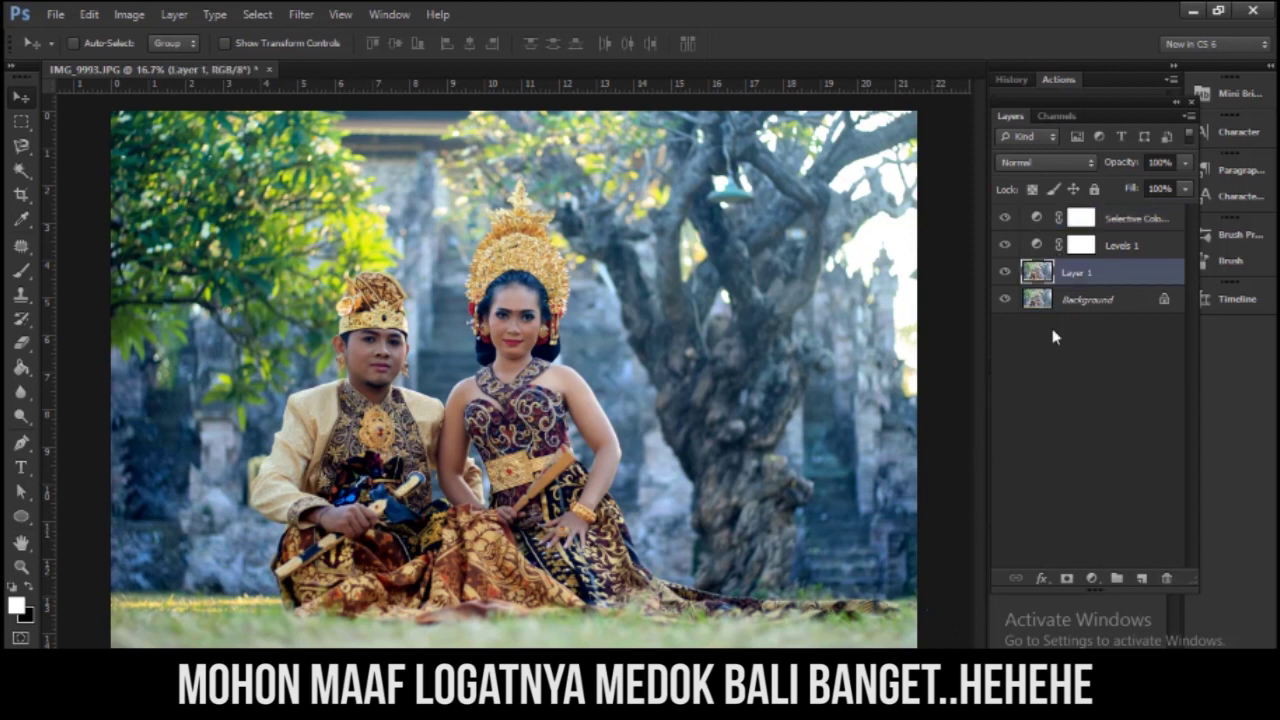
Step: Trace a closed Pen path around the grass strip along the photo's bottom
{"action": "left_click", "coordinate": [24, 448]}
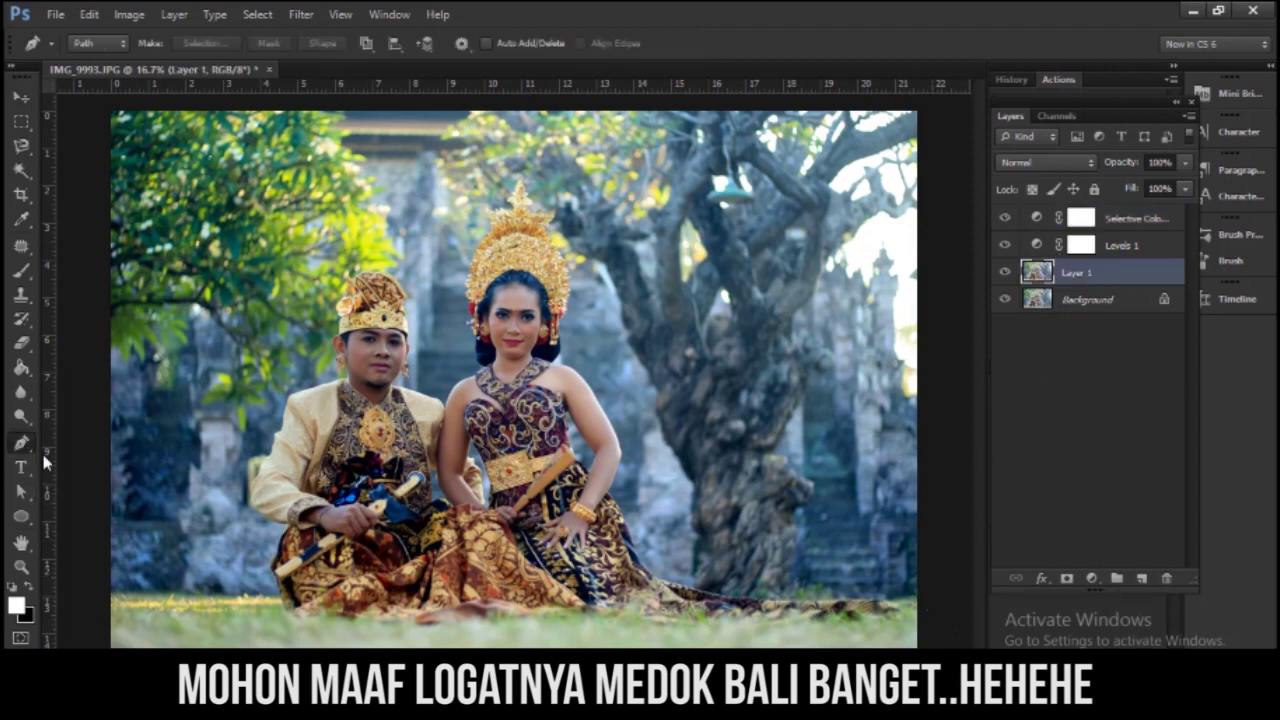
{"action": "left_click", "coordinate": [105, 593]}
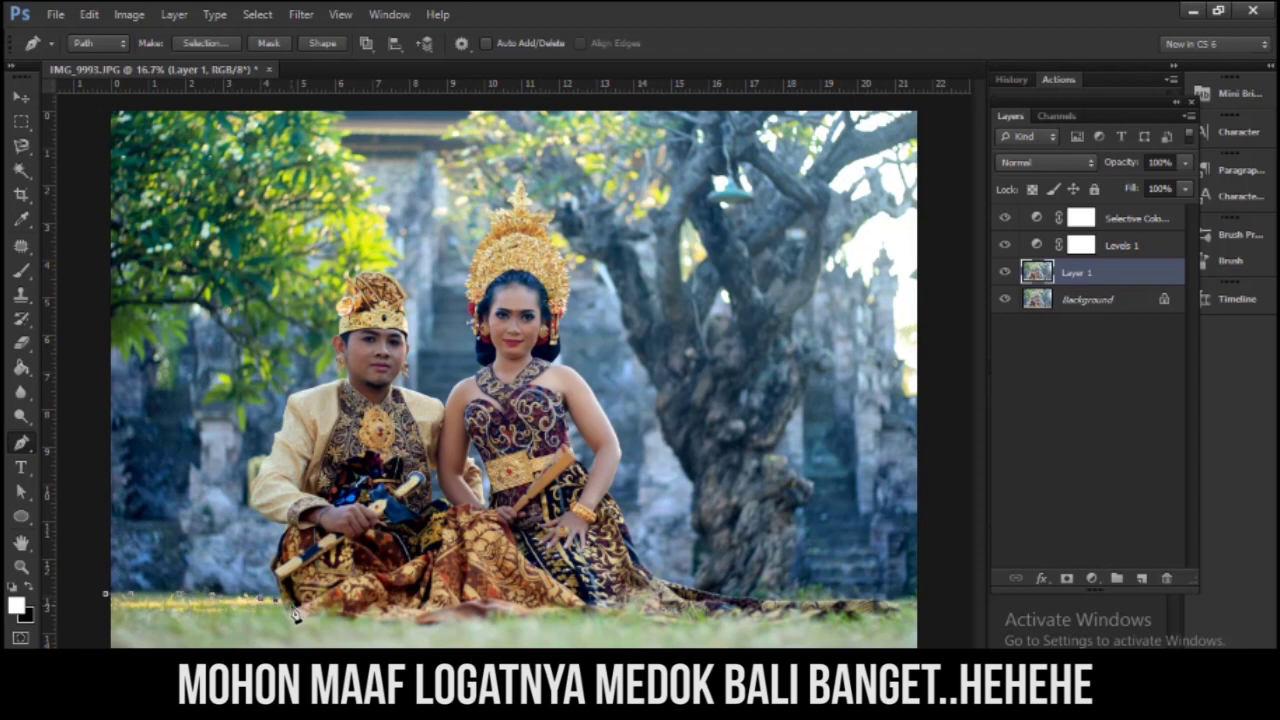
{"action": "left_click", "coordinate": [346, 620]}
{"action": "left_click", "coordinate": [471, 621]}
{"action": "left_click", "coordinate": [642, 619]}
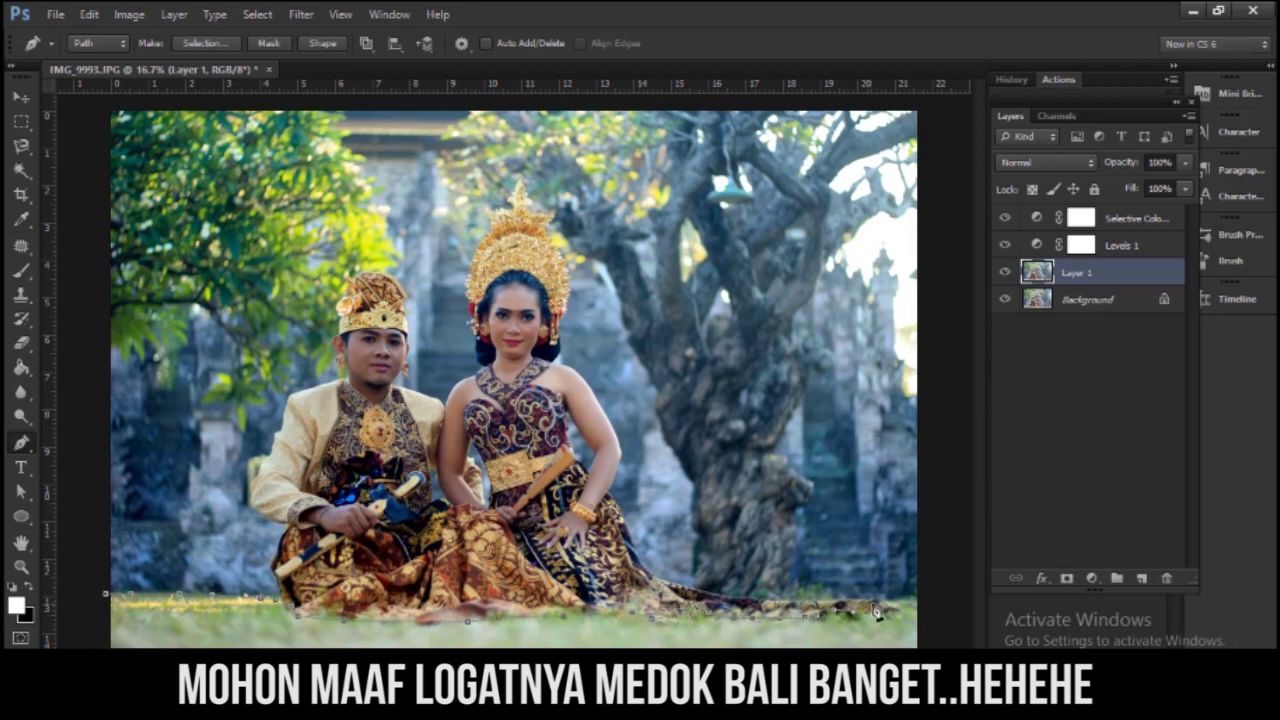
{"action": "left_click", "coordinate": [933, 601]}
{"action": "left_click", "coordinate": [105, 595]}
Step: Convert the path to a selection and refine its edge with a 20 px radius
{"action": "right_click", "coordinate": [226, 607]}
{"action": "left_click", "coordinate": [363, 312]}
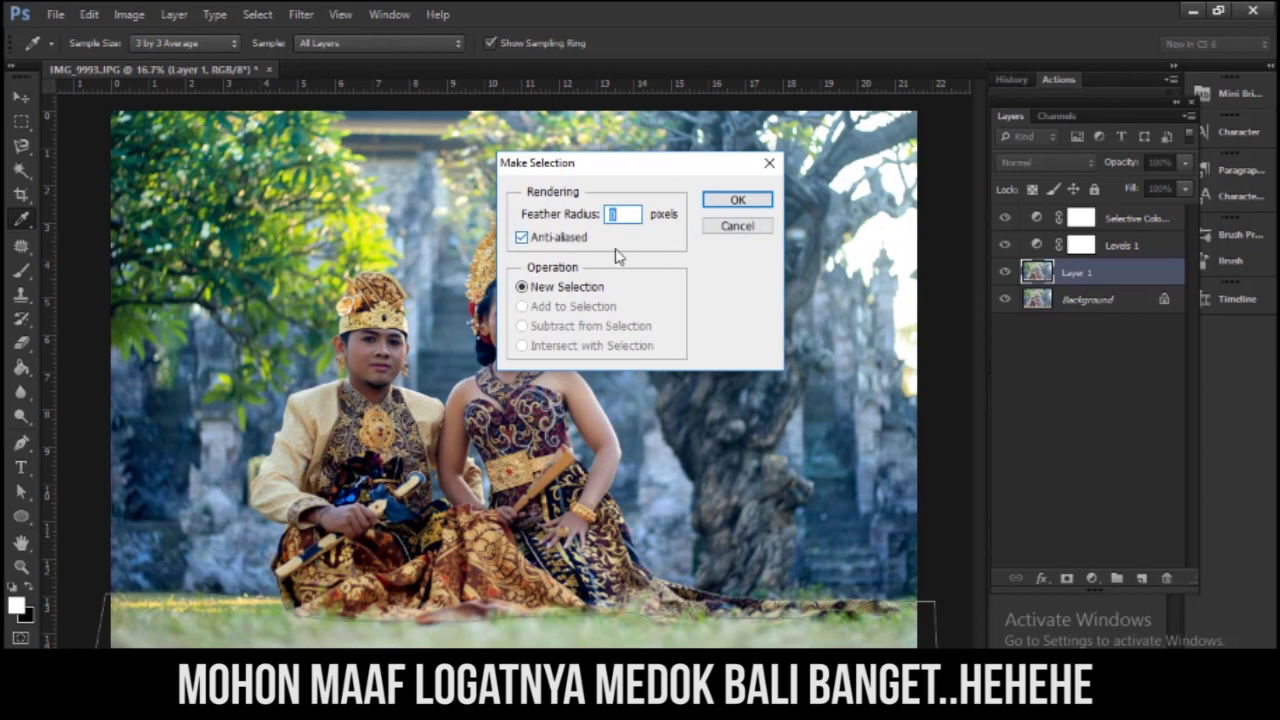
{"action": "left_click", "coordinate": [733, 203]}
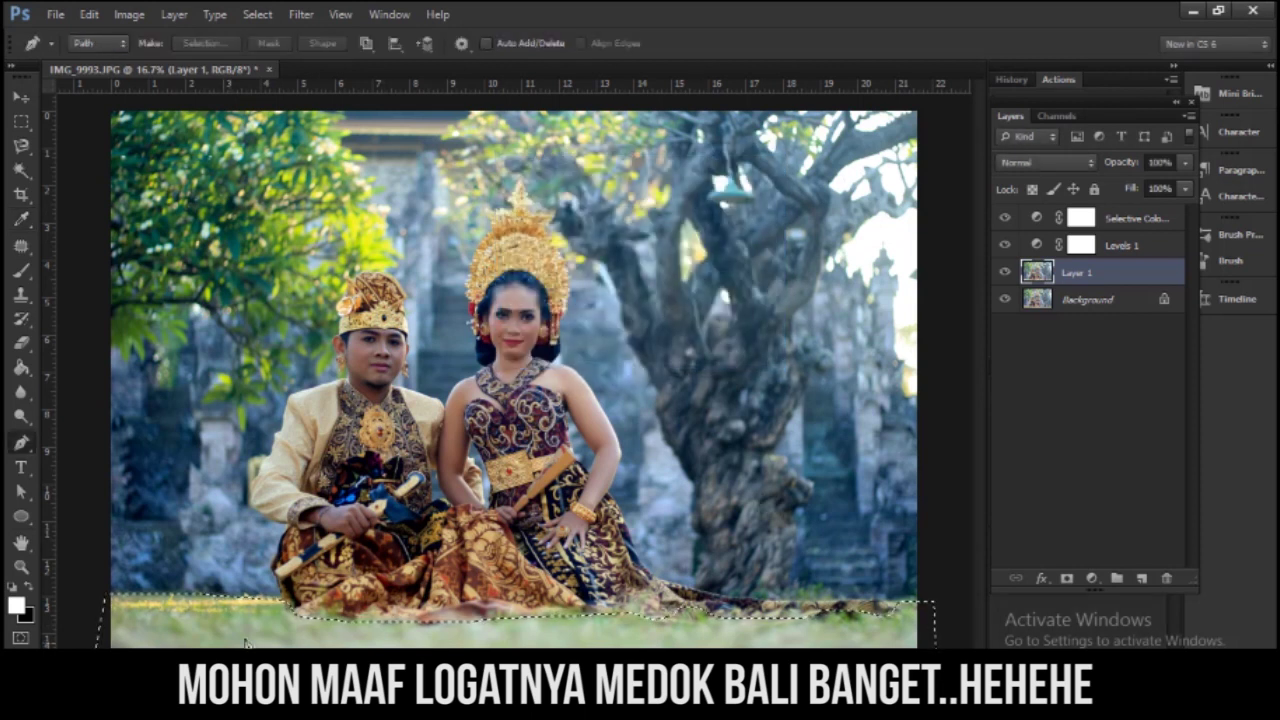
{"action": "left_click", "coordinate": [254, 15]}
{"action": "left_click", "coordinate": [328, 202]}
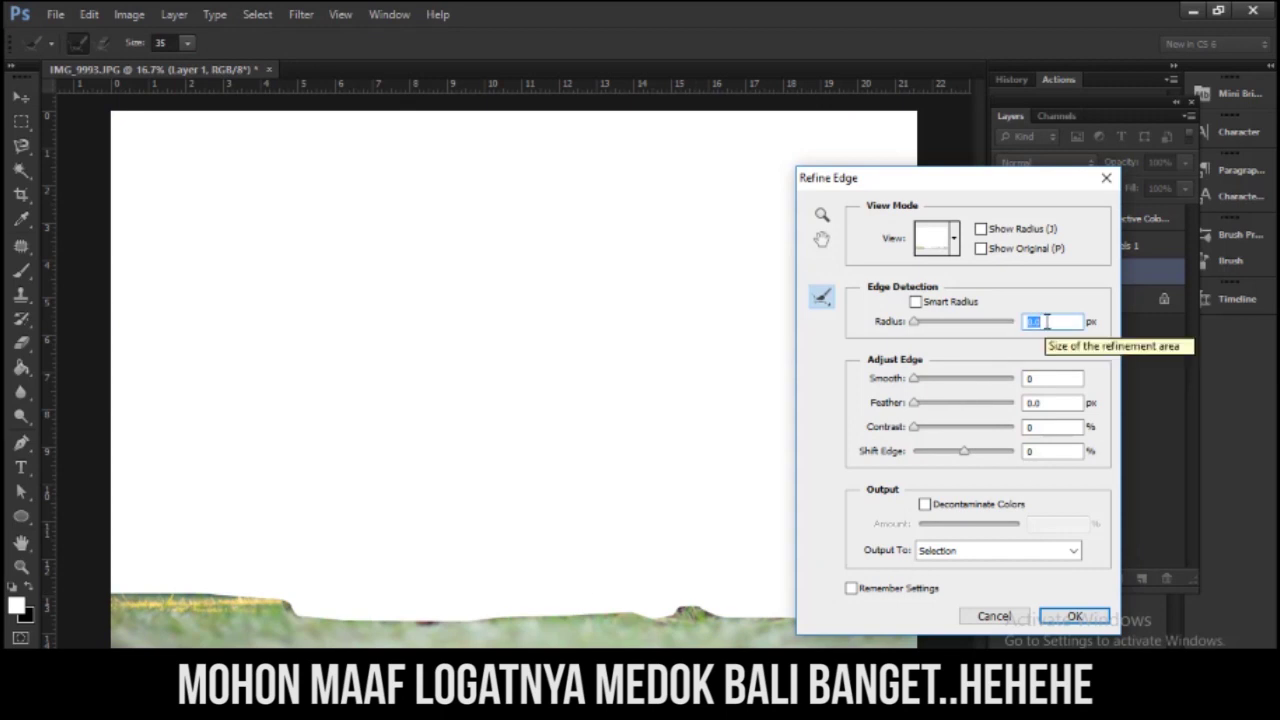
{"action": "type", "text": "20"}
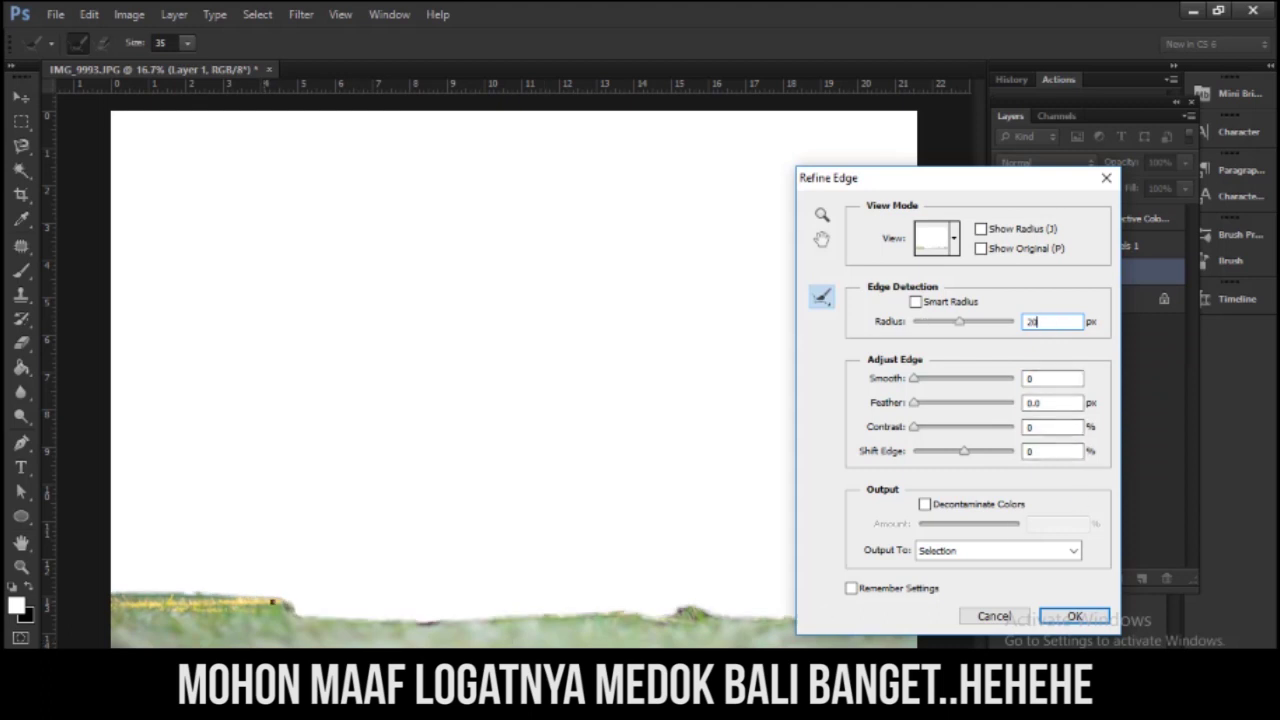
{"action": "left_click", "coordinate": [1072, 615]}
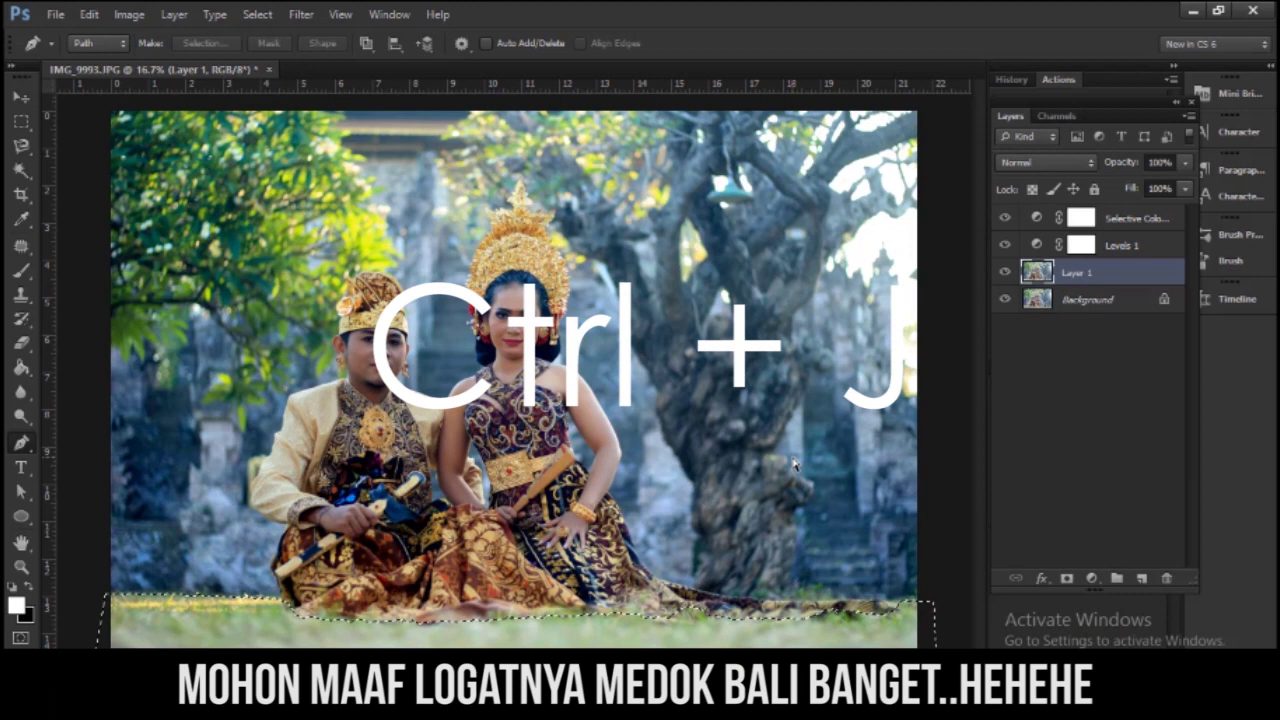
Step: Copy the grass to Layer 2 and clip a Color Balance with midtones -27, +36, -35
{"action": "key", "text": "ctrl+j"}
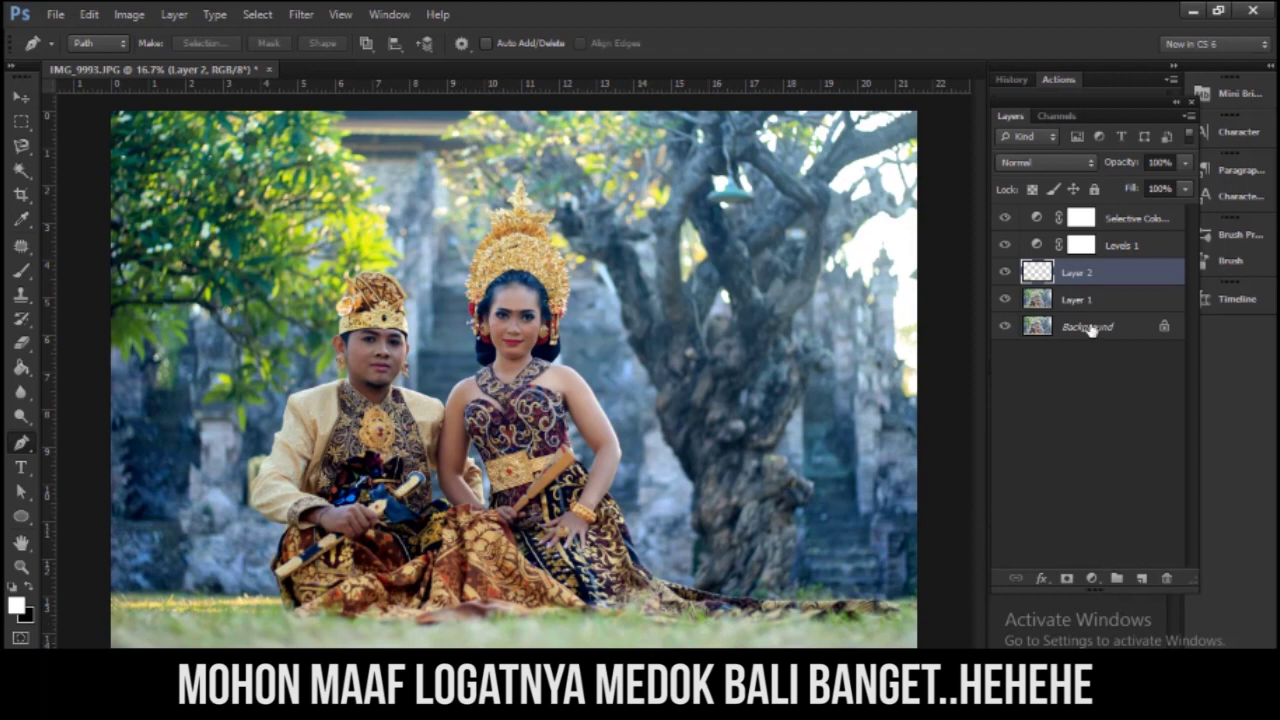
{"action": "left_click", "coordinate": [1091, 578]}
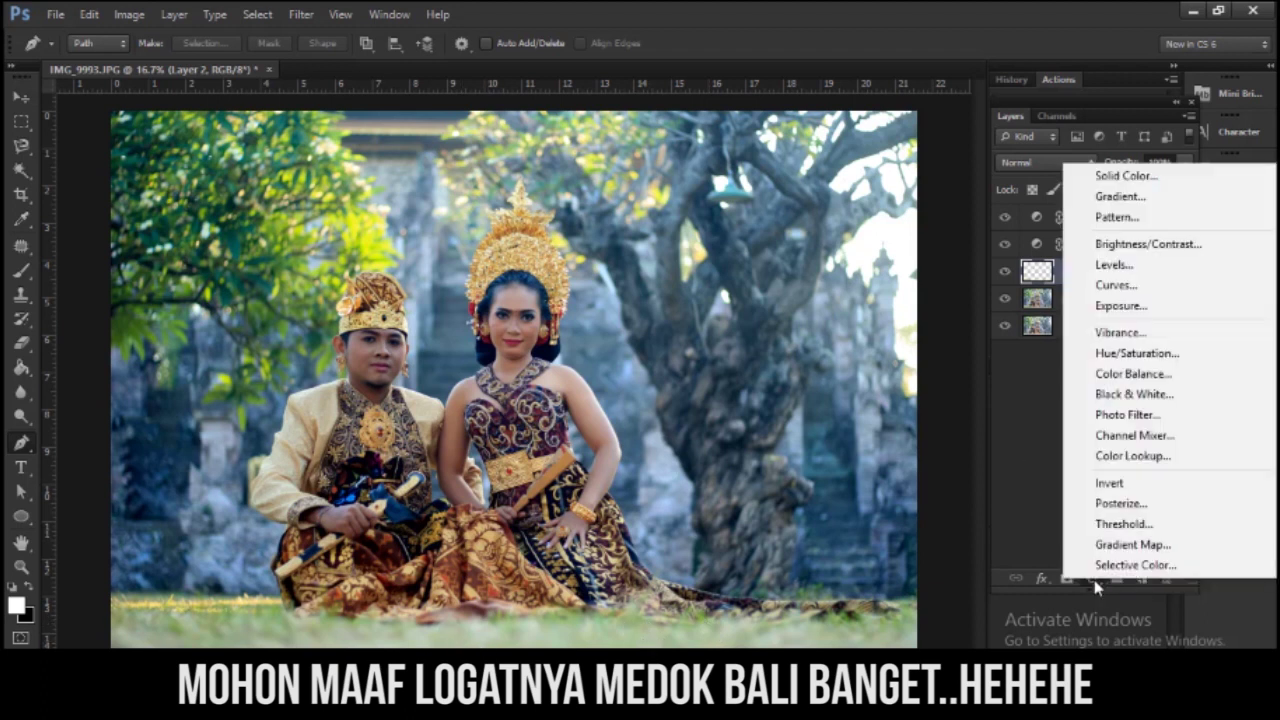
{"action": "left_click", "coordinate": [1133, 373]}
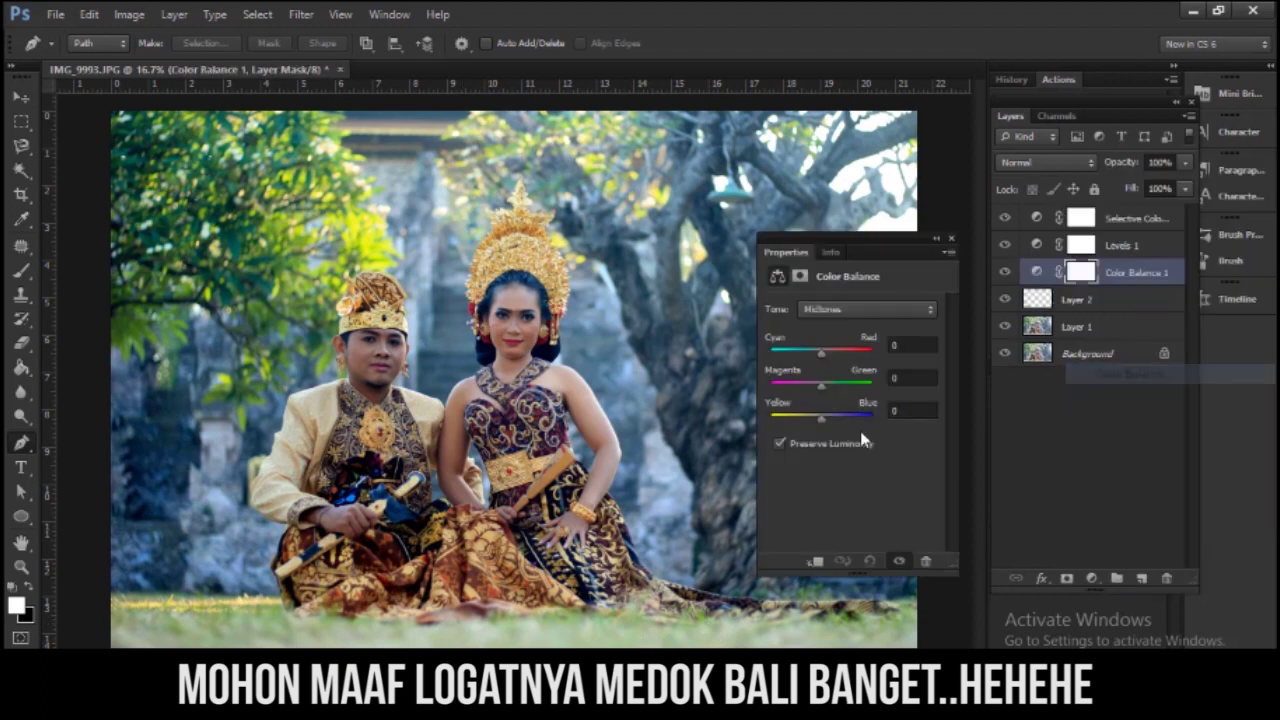
{"action": "left_click", "coordinate": [817, 563]}
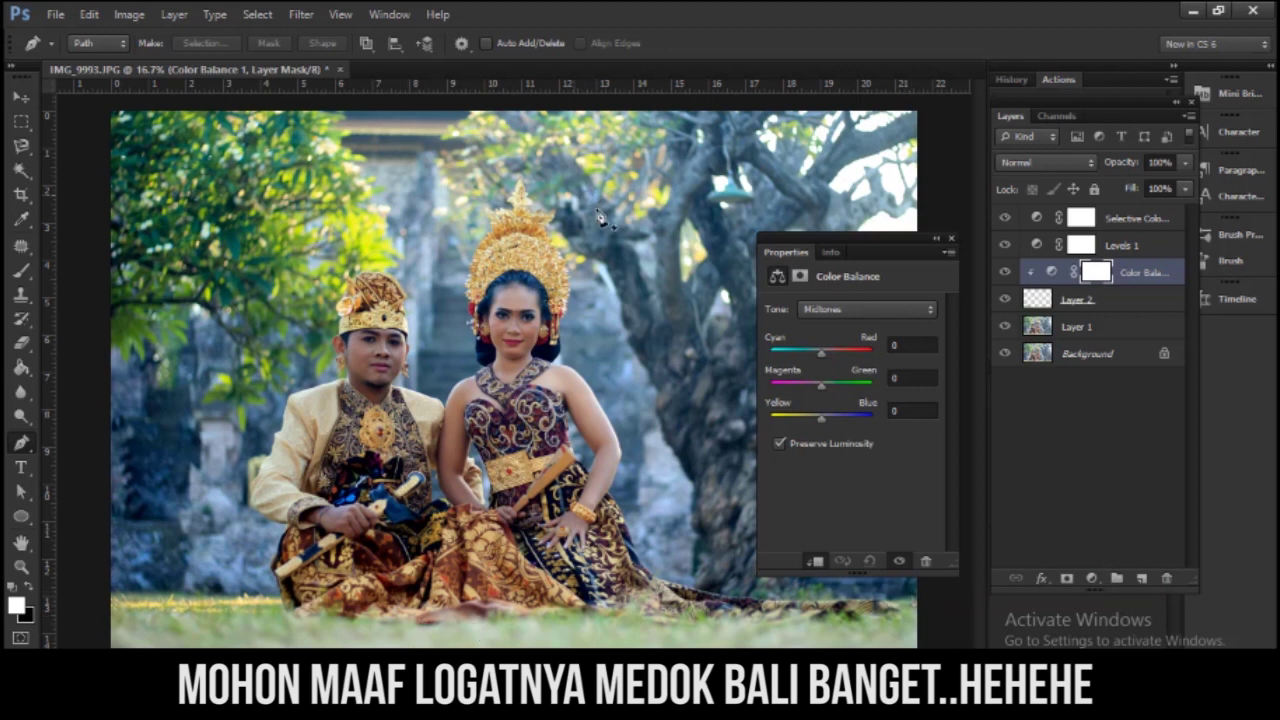
{"action": "mouse_move", "coordinate": [821, 385]}
{"action": "left_mouse_down"}
{"action": "mouse_move", "coordinate": [836, 393]}
{"action": "mouse_move", "coordinate": [827, 360]}
{"action": "mouse_move", "coordinate": [807, 360]}
{"action": "left_mouse_up"}
{"action": "left_click_drag", "start_coordinate": [822, 418], "coordinate": [828, 419]}
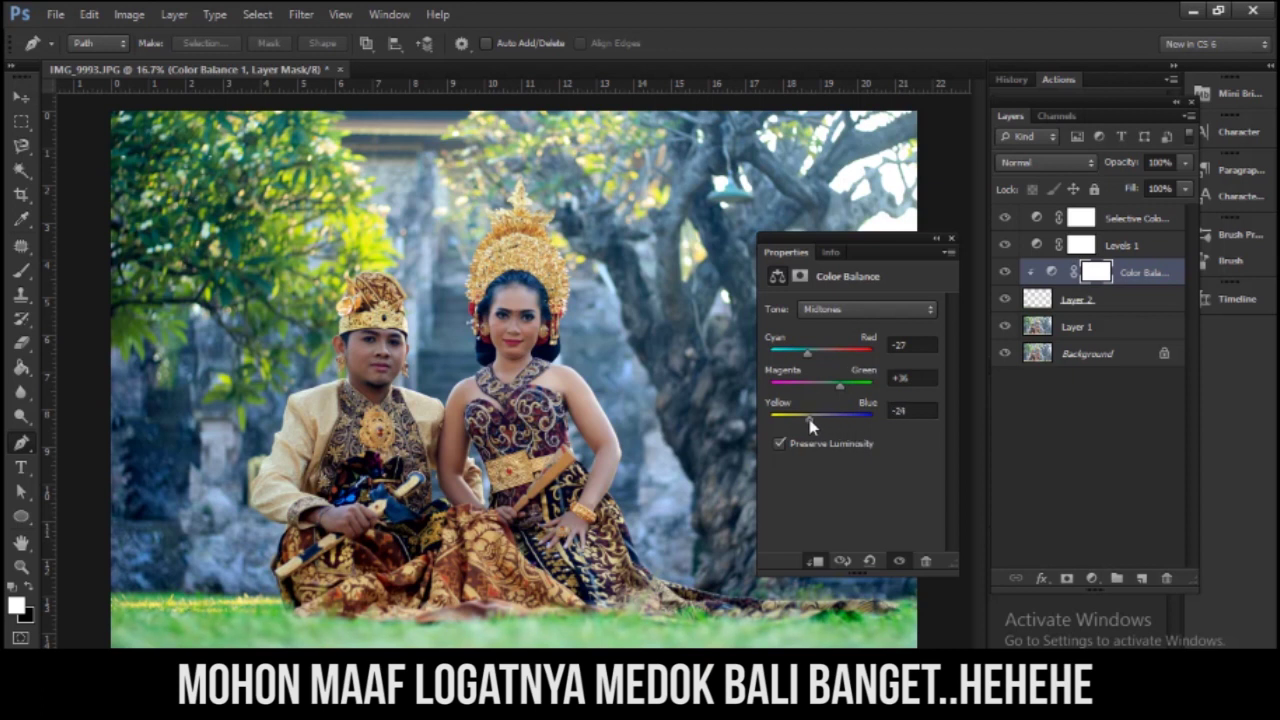
{"action": "left_click_drag", "start_coordinate": [811, 424], "coordinate": [834, 424]}
Step: Toggle the Color Balance layer's visibility to compare the grass before and after
{"action": "left_click", "coordinate": [951, 238]}
{"action": "left_click", "coordinate": [1005, 272]}
{"action": "left_click", "coordinate": [1005, 272]}
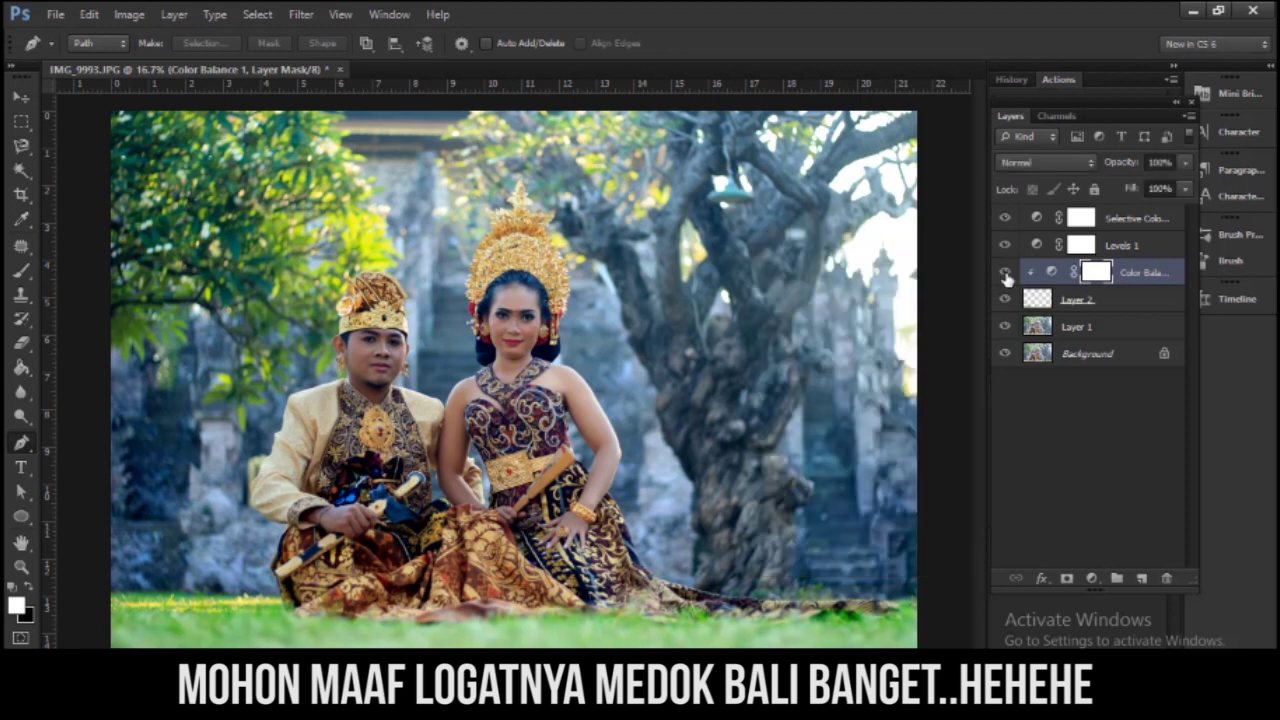
{"action": "left_click", "coordinate": [1006, 275]}
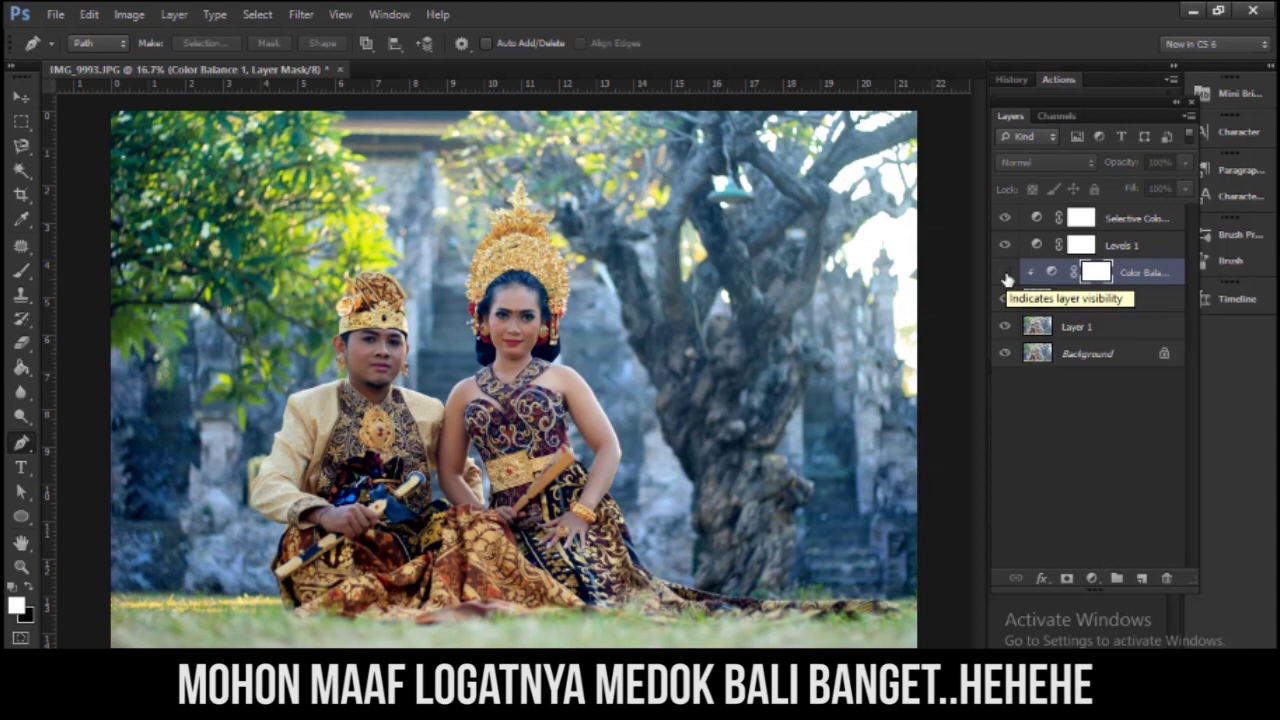
{"action": "left_click", "coordinate": [1006, 274]}
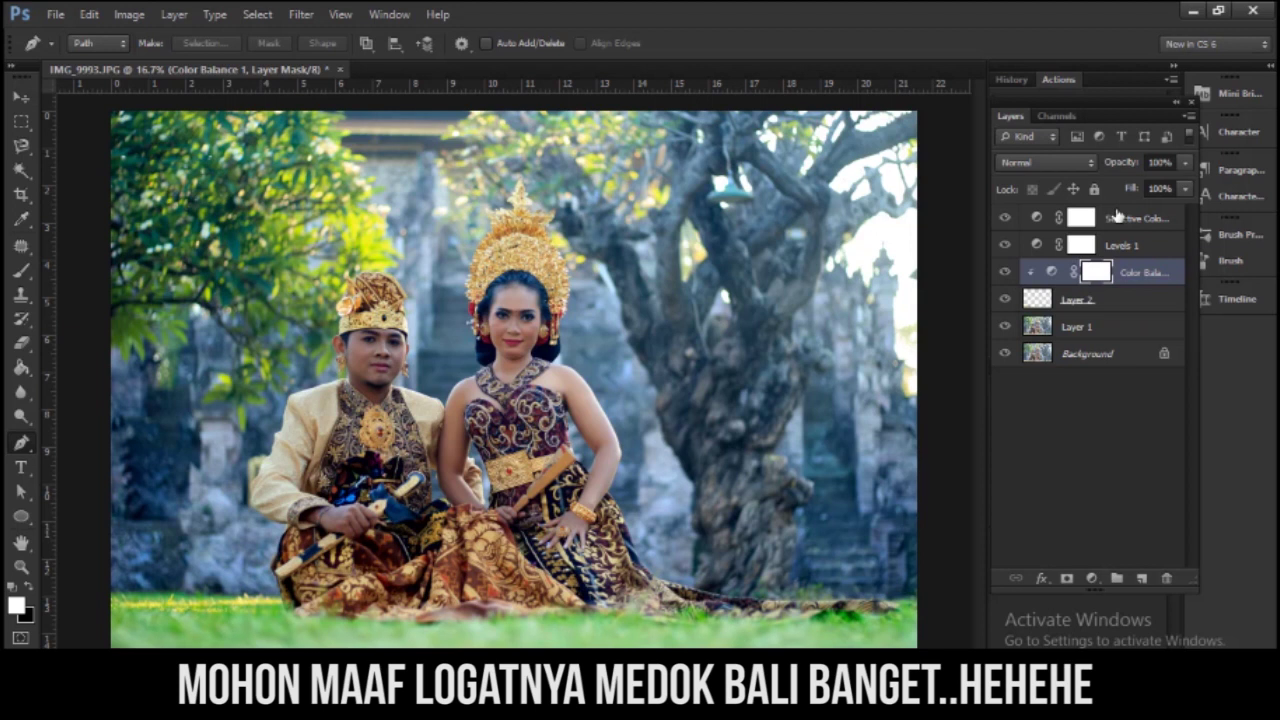
{"action": "left_click", "coordinate": [1117, 214]}
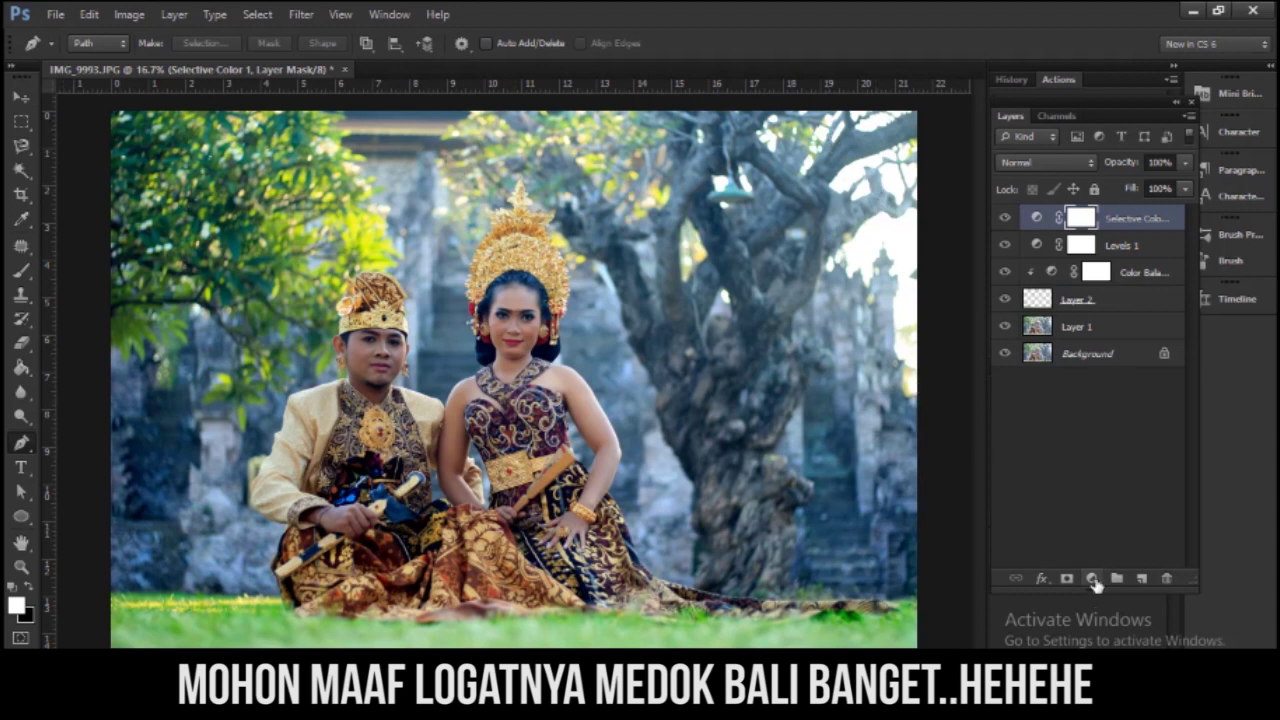
Step: Create a gradient fill layer using a black-to-transparent gradient
{"action": "left_click", "coordinate": [1093, 580]}
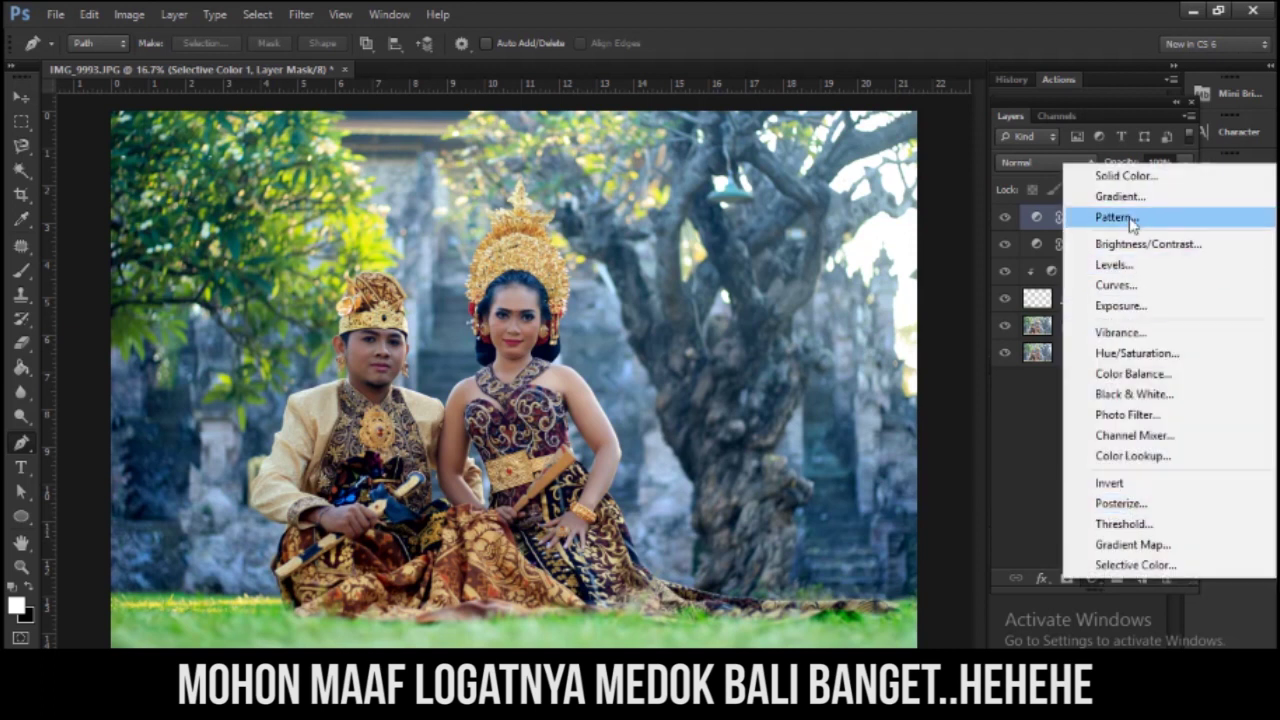
{"action": "left_click", "coordinate": [1142, 197]}
{"action": "left_click", "coordinate": [888, 411]}
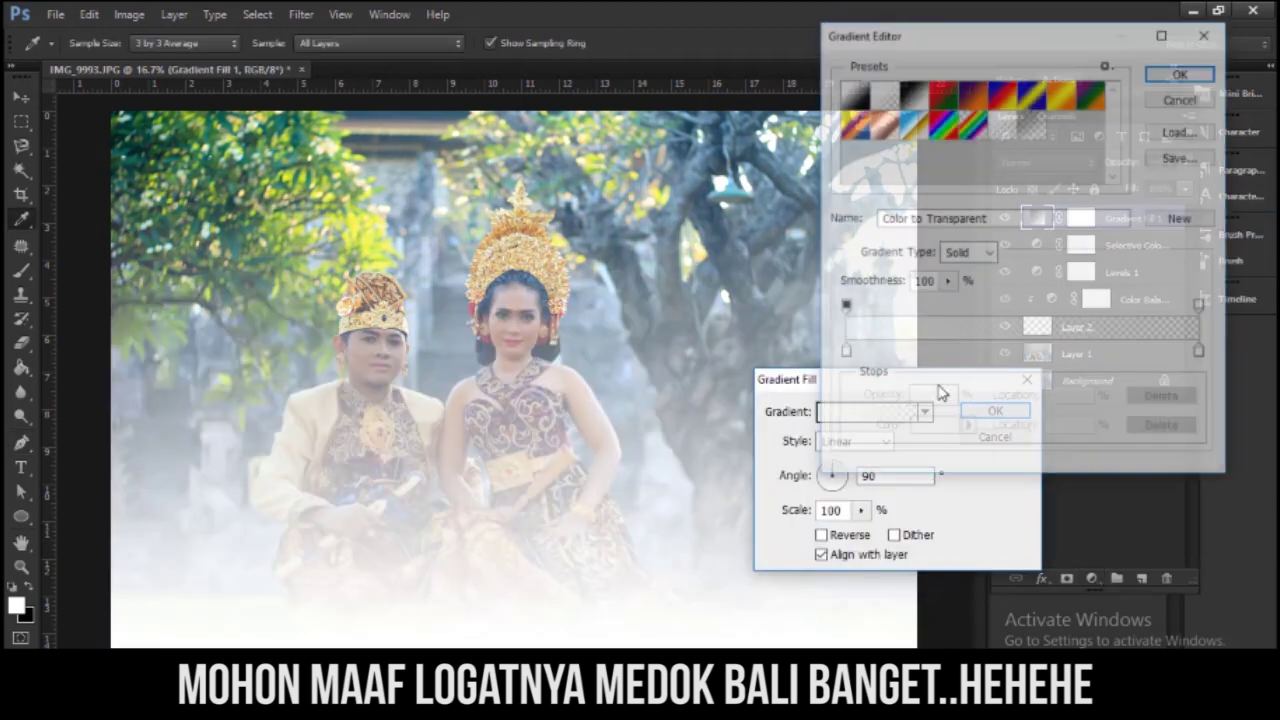
{"action": "left_click_drag", "start_coordinate": [1165, 352], "coordinate": [843, 352]}
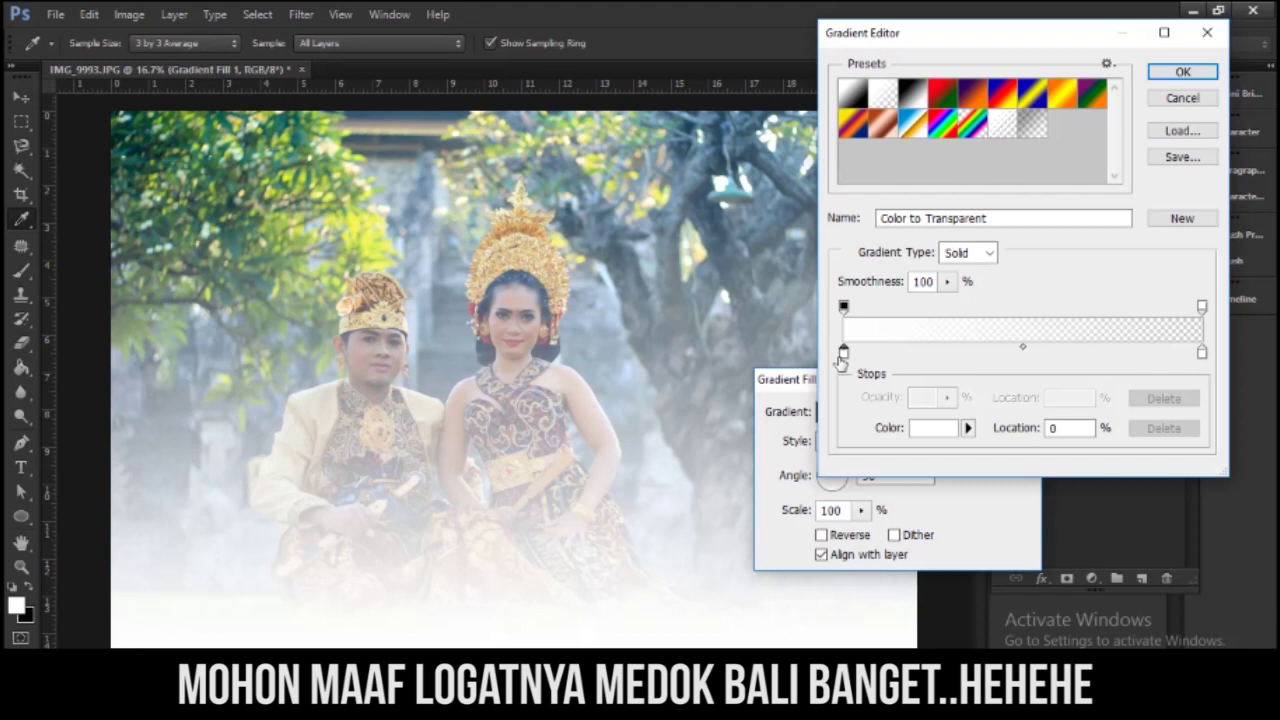
{"action": "left_click", "coordinate": [923, 431]}
{"action": "left_click_drag", "start_coordinate": [795, 455], "coordinate": [749, 443]}
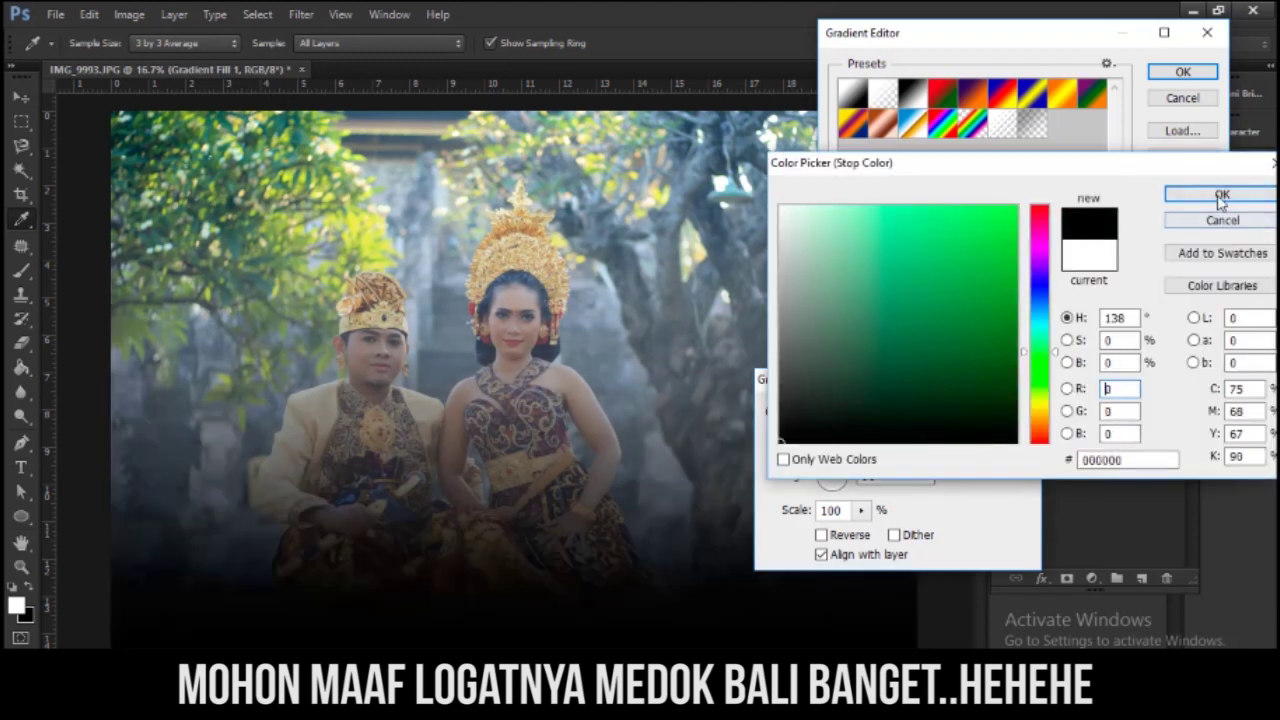
{"action": "left_click", "coordinate": [1220, 194]}
{"action": "left_click", "coordinate": [1178, 72]}
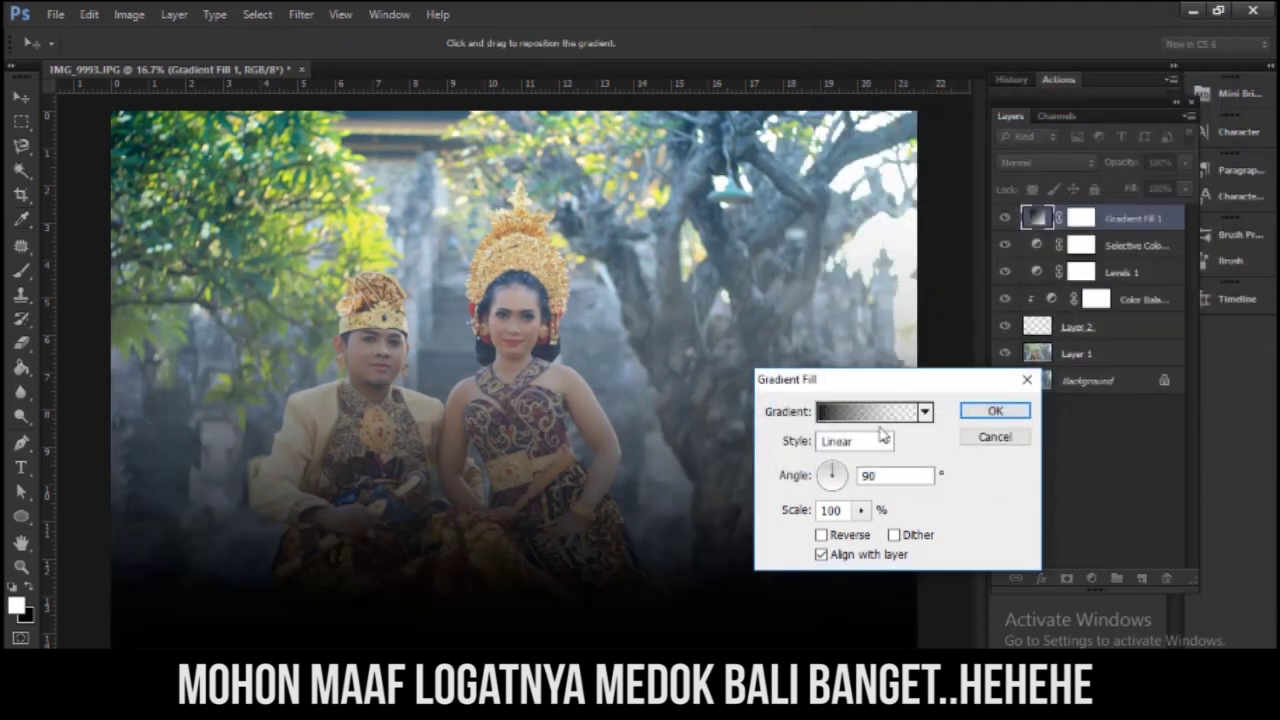
Step: Make the vignette gradient radial and reversed at 169% scale
{"action": "left_click", "coordinate": [866, 446]}
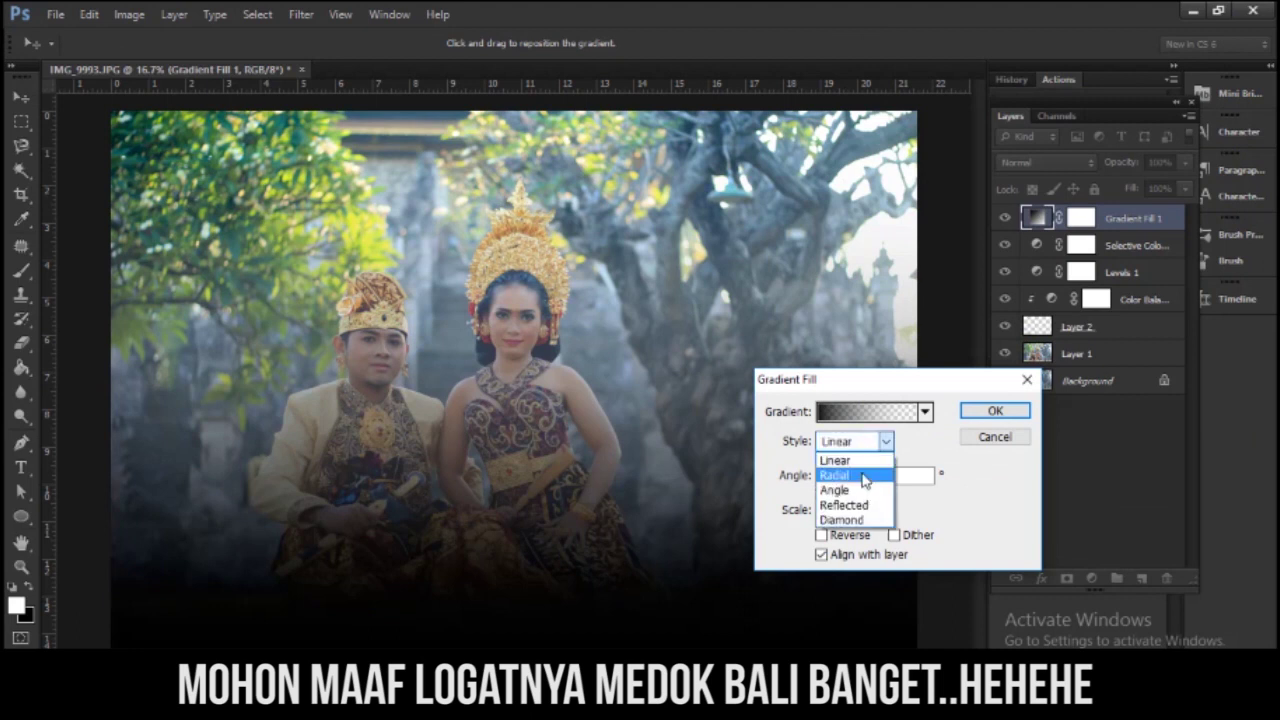
{"action": "left_click", "coordinate": [863, 476]}
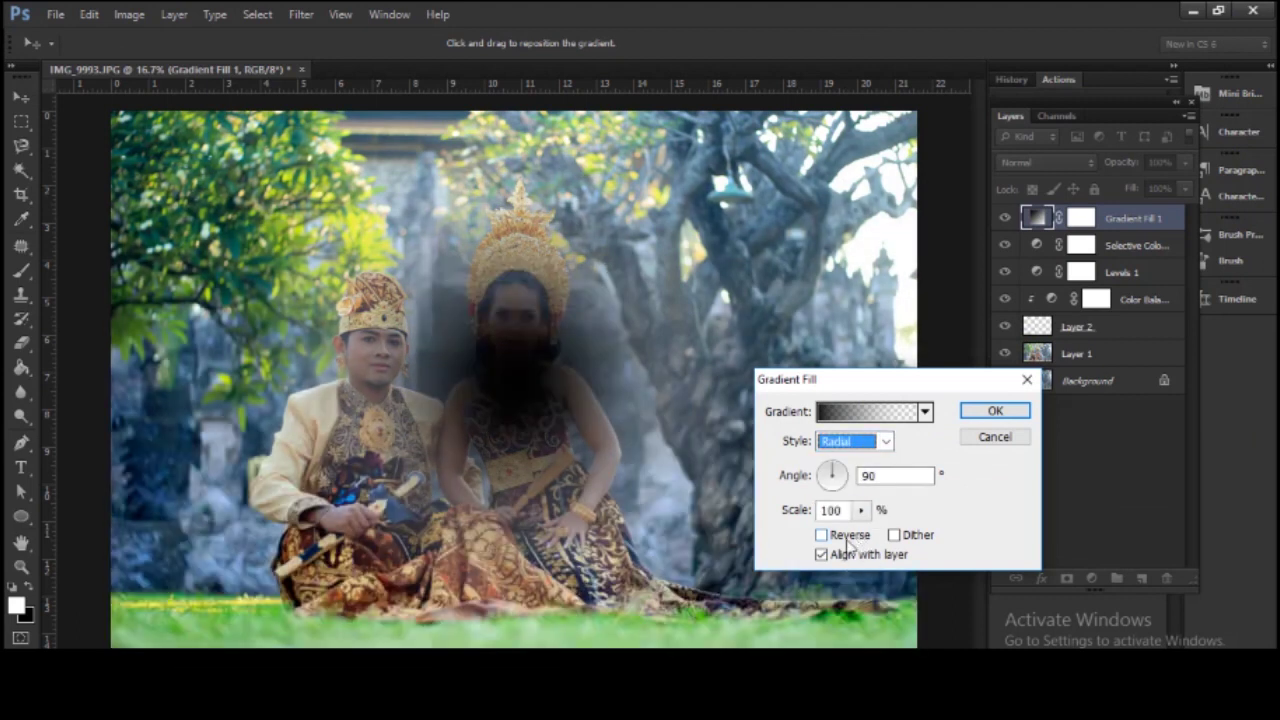
{"action": "left_click", "coordinate": [822, 535]}
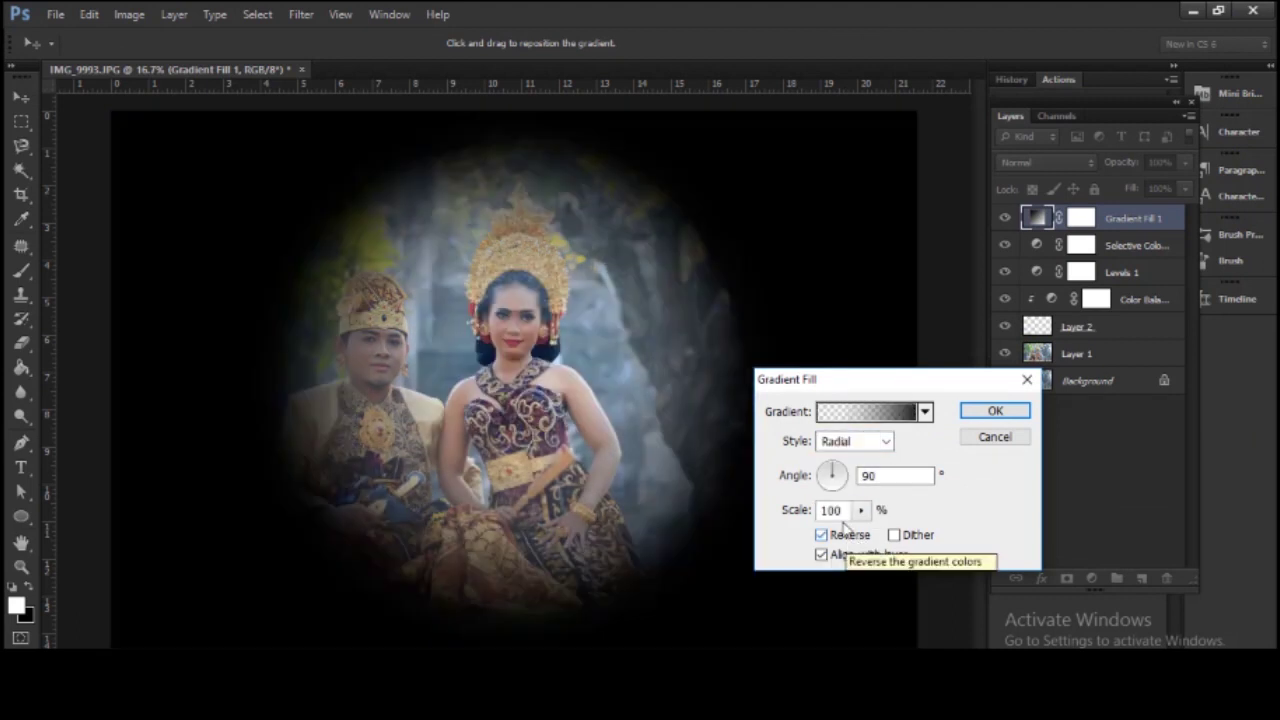
{"action": "left_click", "coordinate": [860, 510]}
{"action": "left_click_drag", "start_coordinate": [866, 535], "coordinate": [870, 540]}
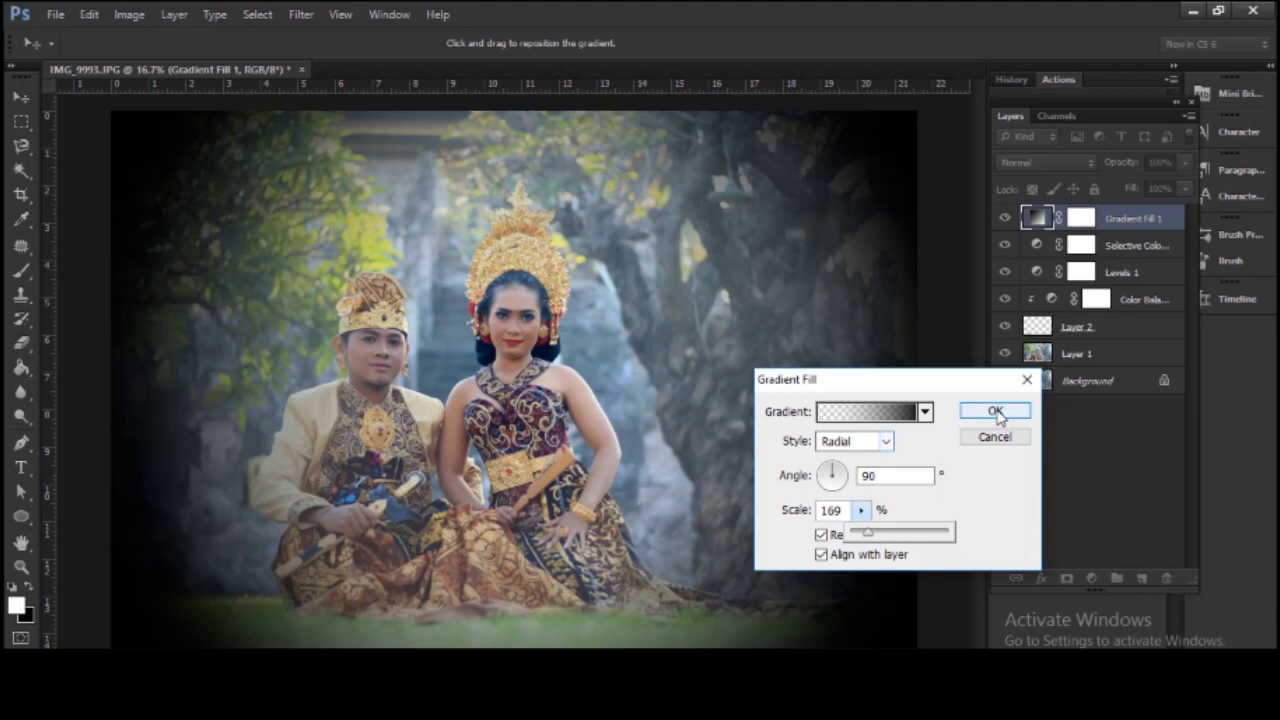
{"action": "left_click", "coordinate": [996, 414]}
{"action": "left_click", "coordinate": [1045, 162]}
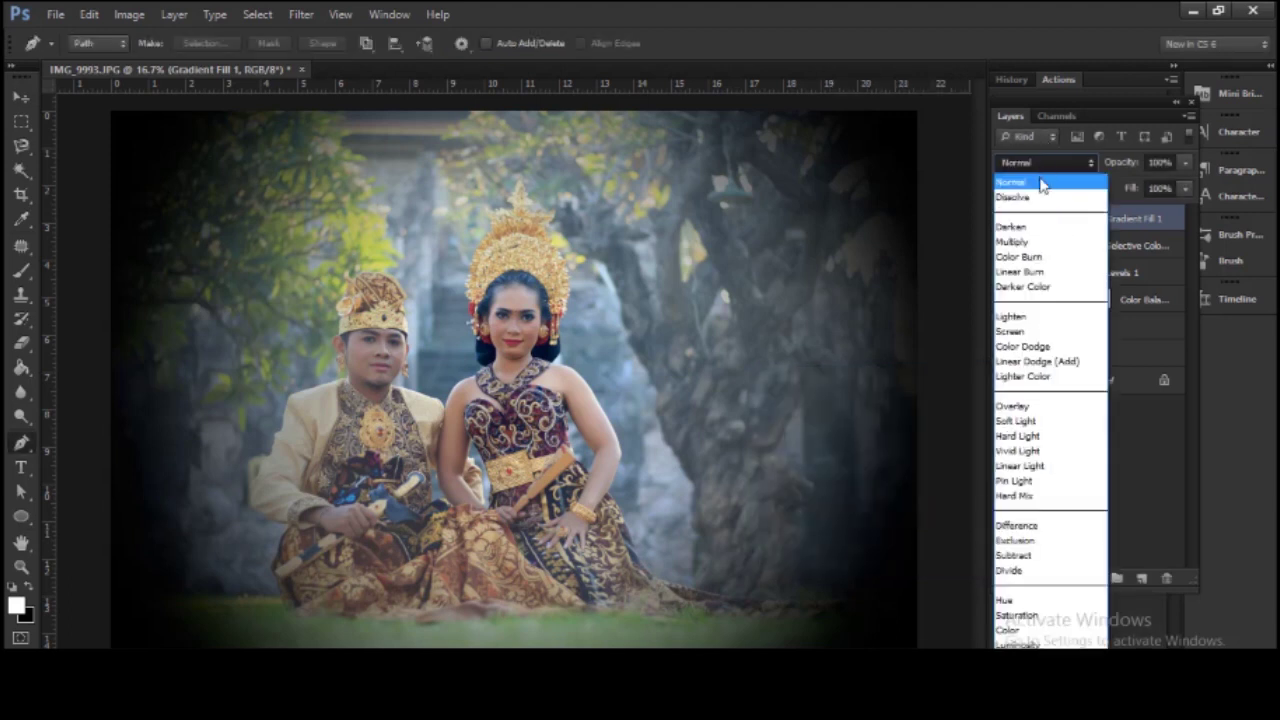
Step: Set Gradient Fill 1 to Soft Light blending at about 70% opacity
{"action": "left_click", "coordinate": [1016, 421]}
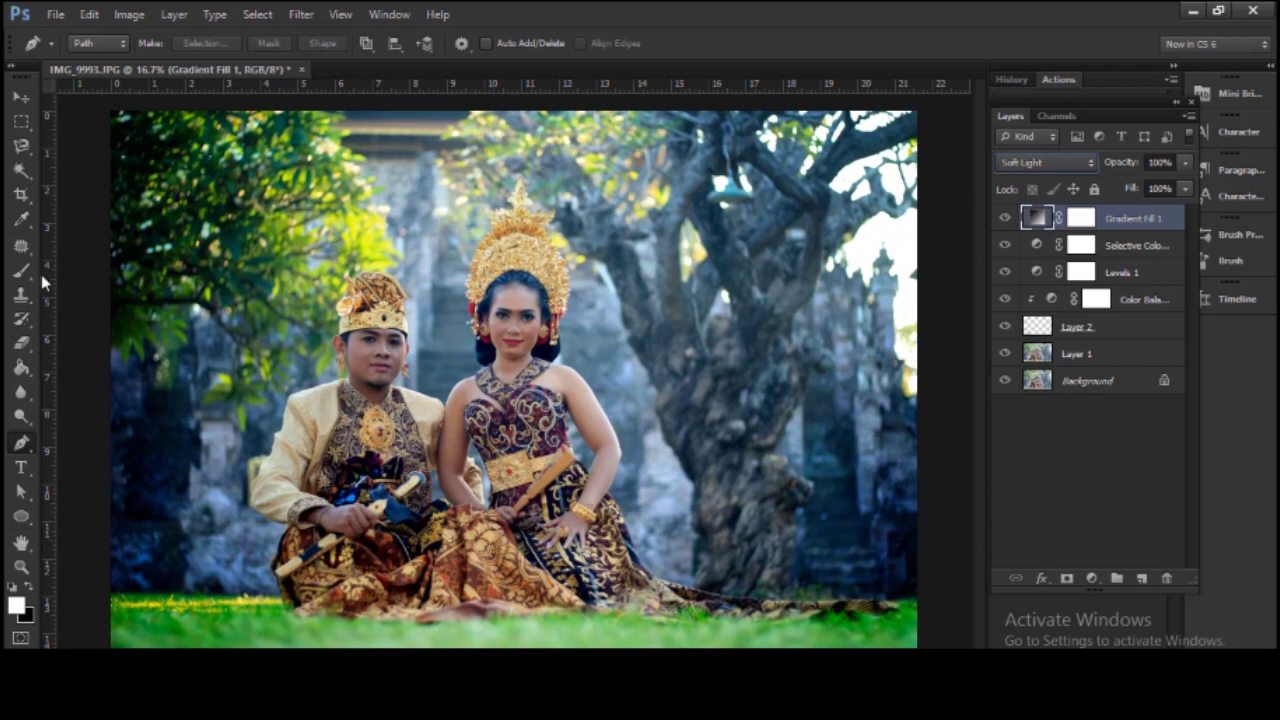
{"action": "left_click", "coordinate": [1186, 162]}
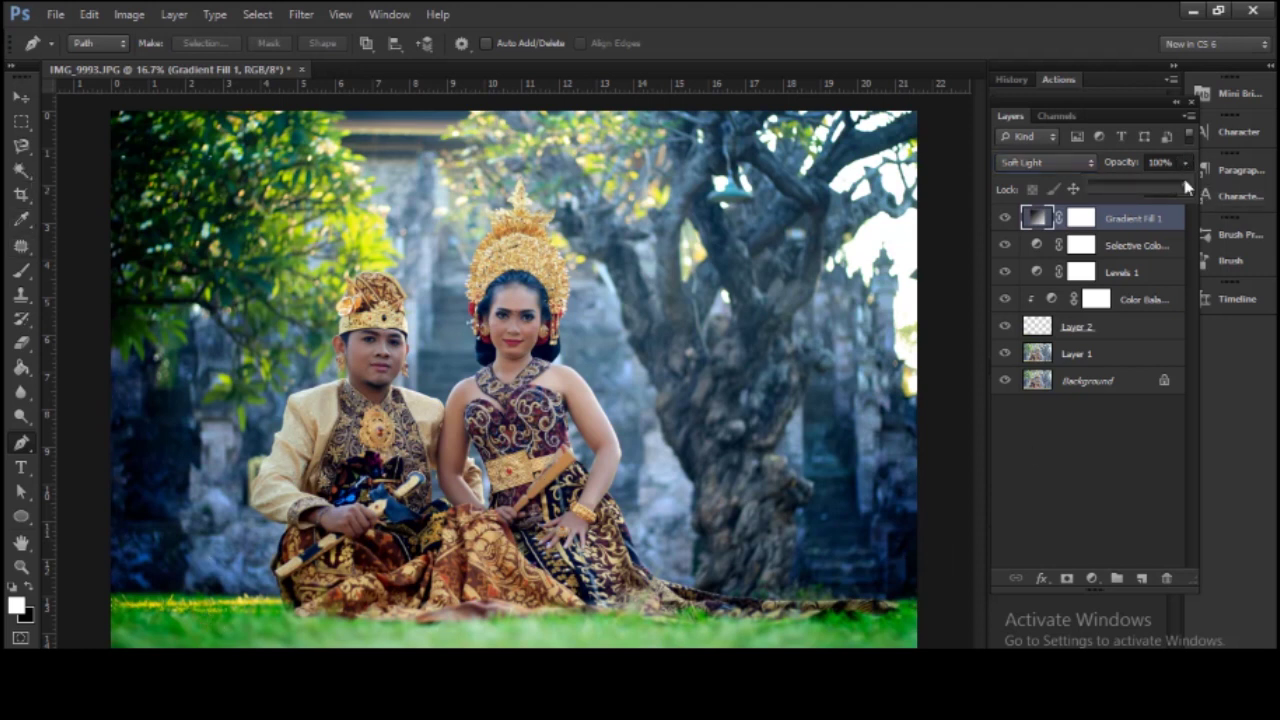
{"action": "mouse_move", "coordinate": [1173, 187]}
{"action": "left_mouse_down"}
{"action": "mouse_move", "coordinate": [1154, 190]}
{"action": "mouse_move", "coordinate": [1167, 187]}
{"action": "left_mouse_up"}
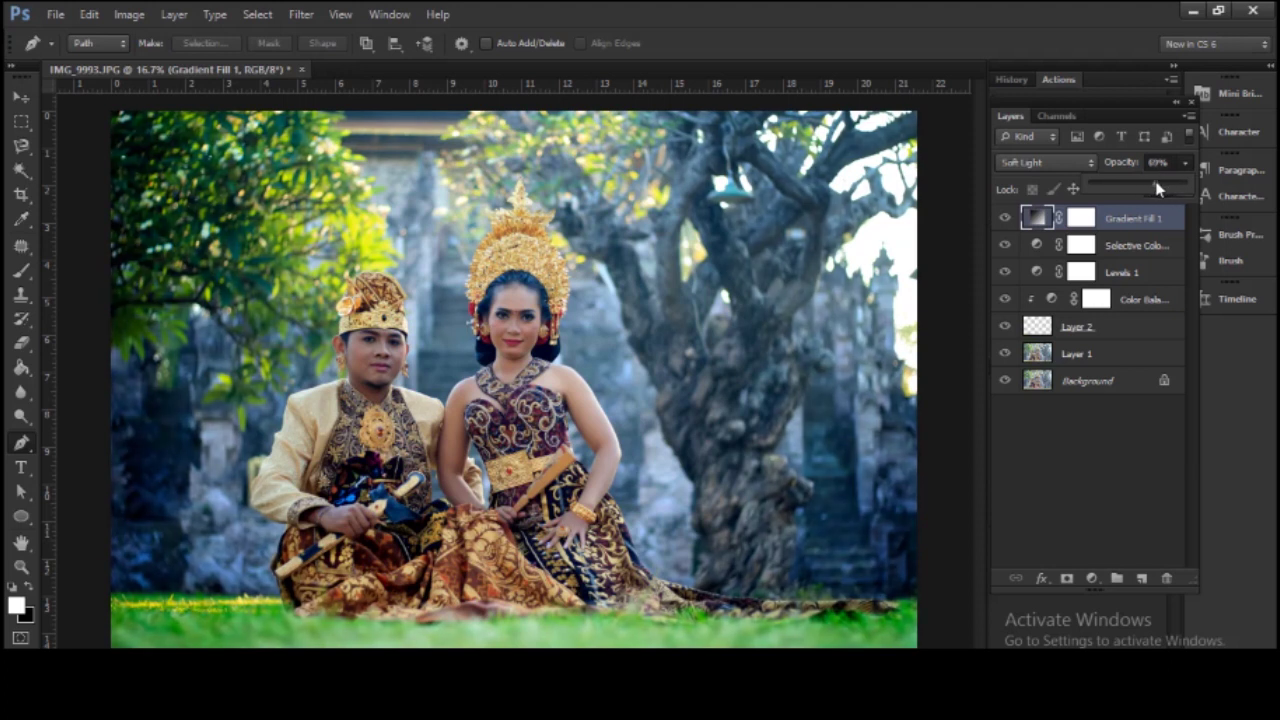
{"action": "left_click", "coordinate": [1124, 224]}
{"action": "left_click", "coordinate": [1092, 580]}
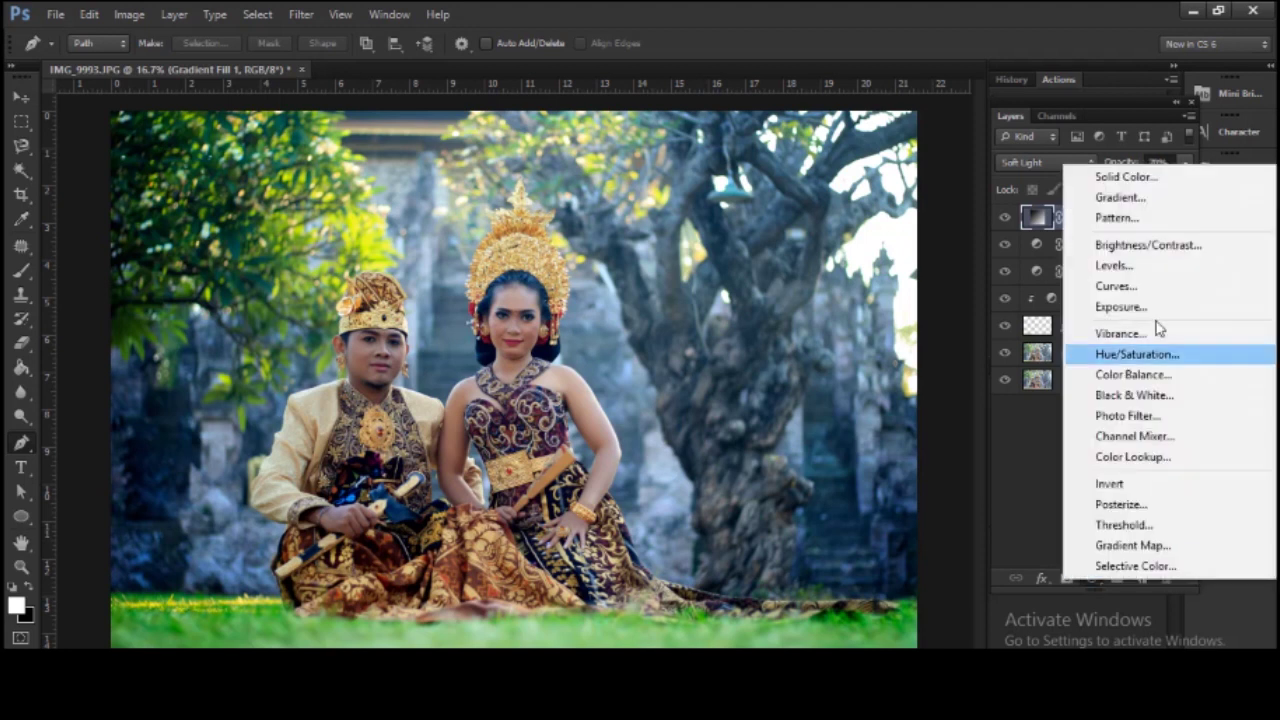
Step: Add a second gradient fill with a golden yellow-to-transparent gradient
{"action": "left_click", "coordinate": [1155, 199]}
{"action": "left_click", "coordinate": [868, 418]}
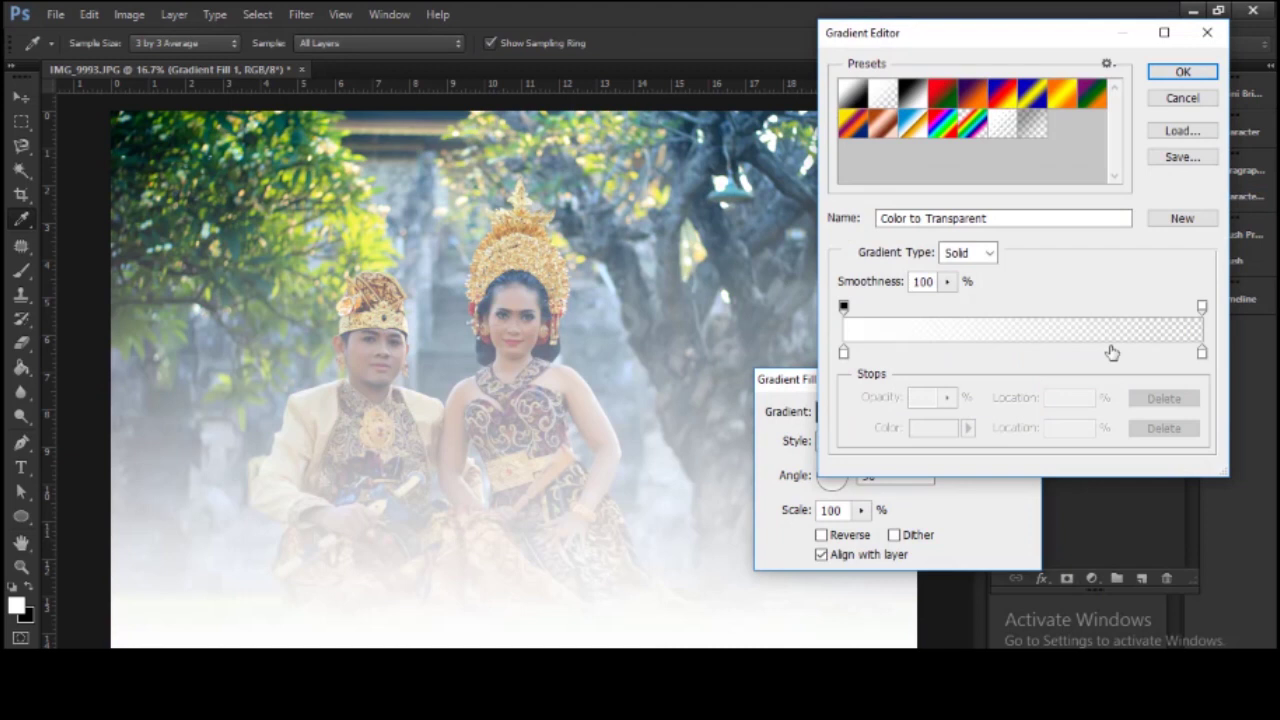
{"action": "left_click_drag", "start_coordinate": [1199, 356], "coordinate": [786, 398]}
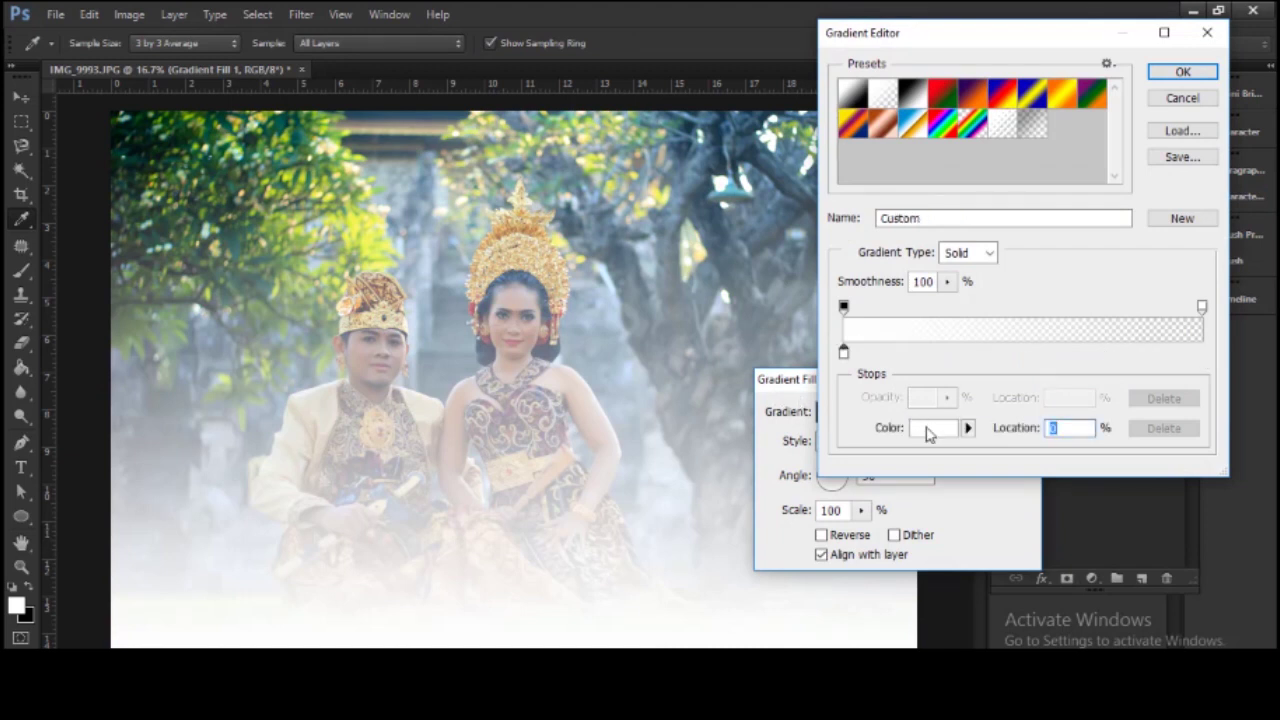
{"action": "left_click", "coordinate": [930, 428]}
{"action": "left_click", "coordinate": [1040, 413]}
{"action": "left_click_drag", "start_coordinate": [987, 267], "coordinate": [1140, 125]}
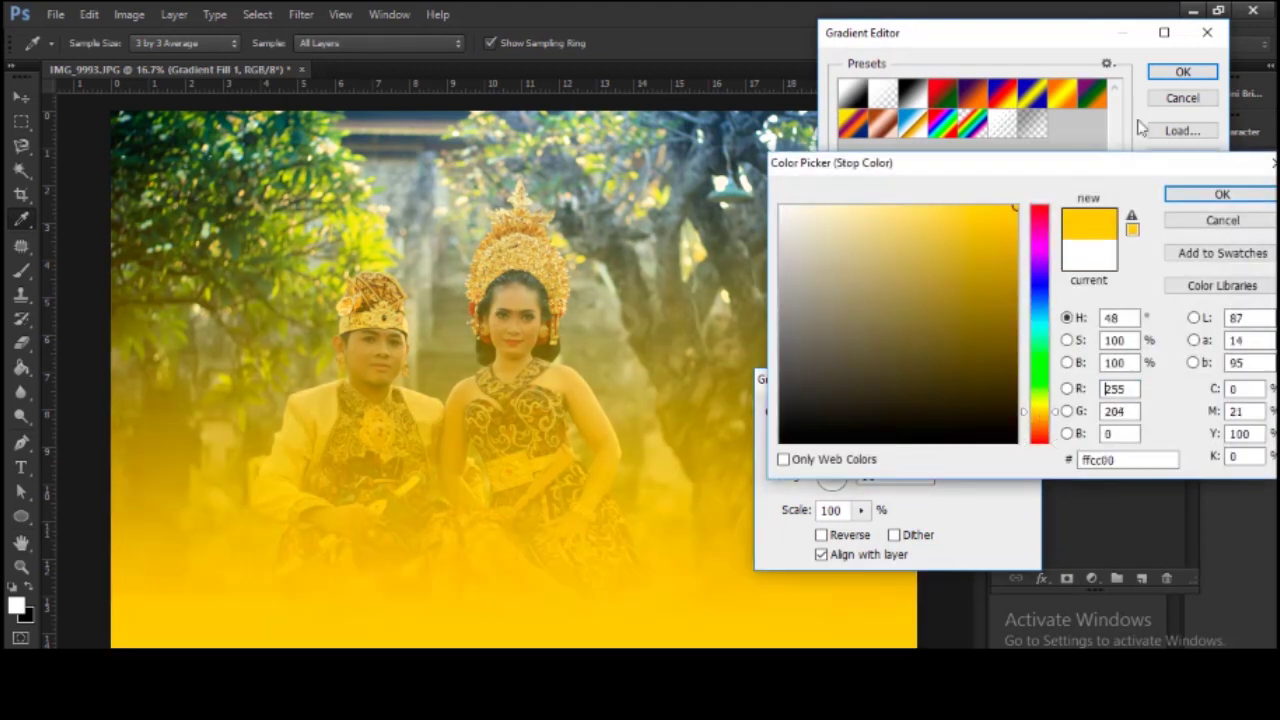
{"action": "left_click", "coordinate": [1215, 194]}
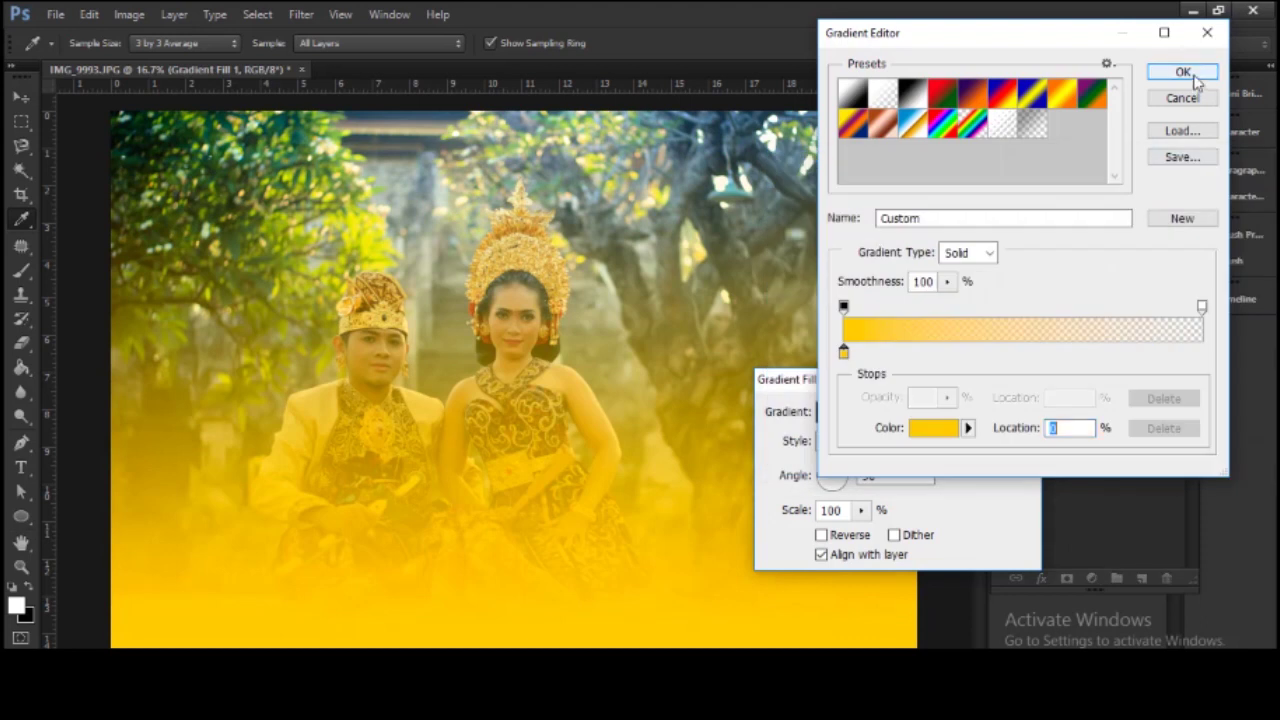
{"action": "left_click", "coordinate": [1185, 74]}
Step: Make the yellow glow radial, place it in the upper-right corner, and scale it to 139%
{"action": "left_click", "coordinate": [885, 441]}
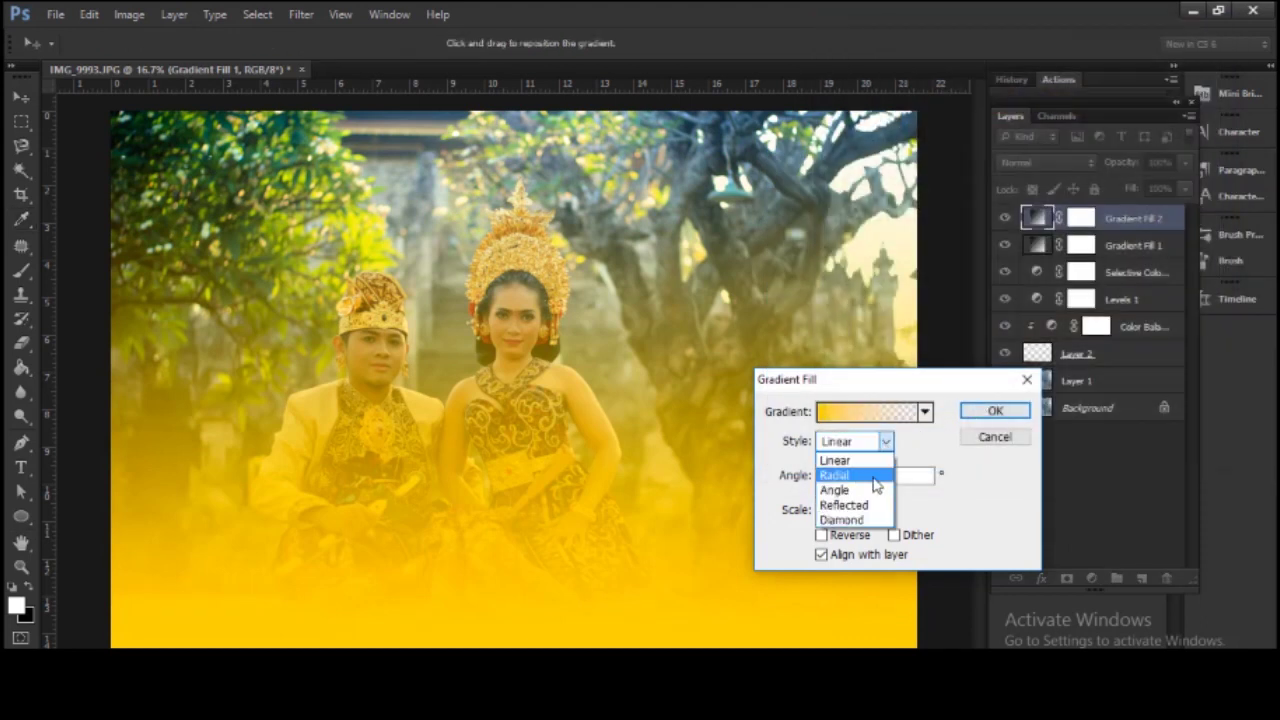
{"action": "left_click", "coordinate": [850, 468]}
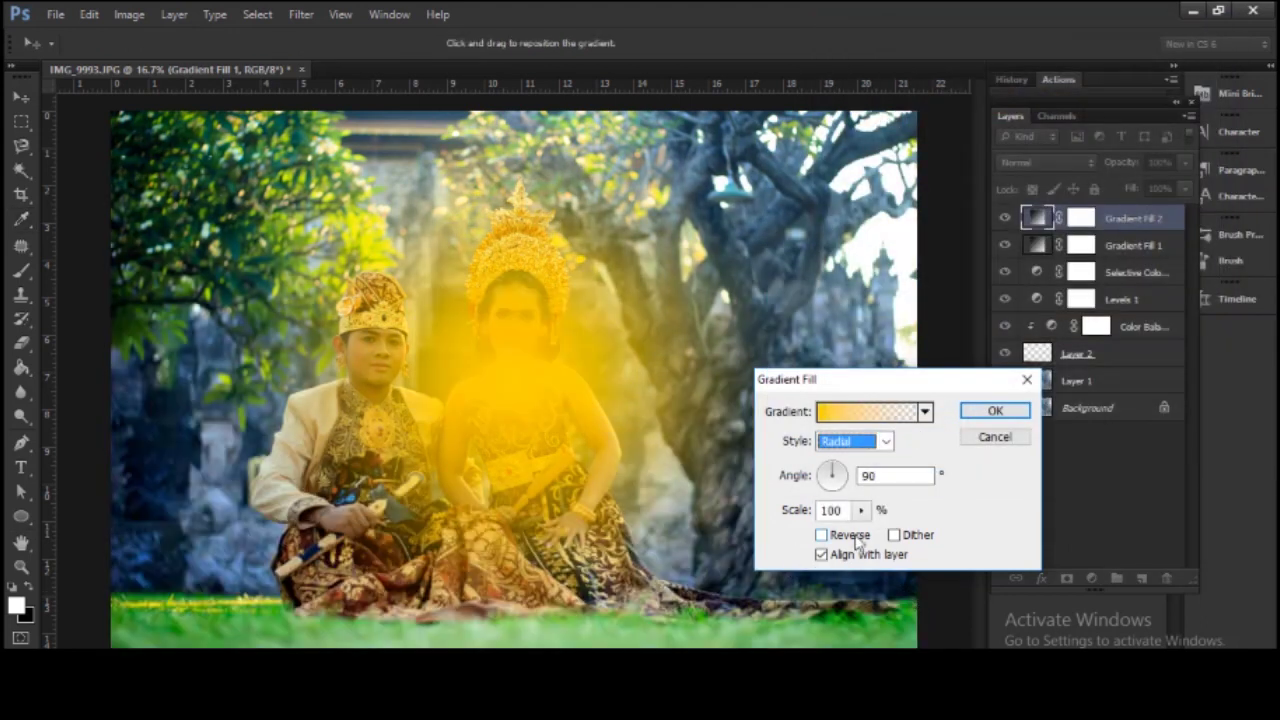
{"action": "mouse_move", "coordinate": [574, 409]}
{"action": "left_mouse_down"}
{"action": "mouse_move", "coordinate": [895, 215]}
{"action": "mouse_move", "coordinate": [874, 243]}
{"action": "mouse_move", "coordinate": [834, 200]}
{"action": "mouse_move", "coordinate": [871, 223]}
{"action": "mouse_move", "coordinate": [902, 172]}
{"action": "mouse_move", "coordinate": [888, 188]}
{"action": "left_mouse_up"}
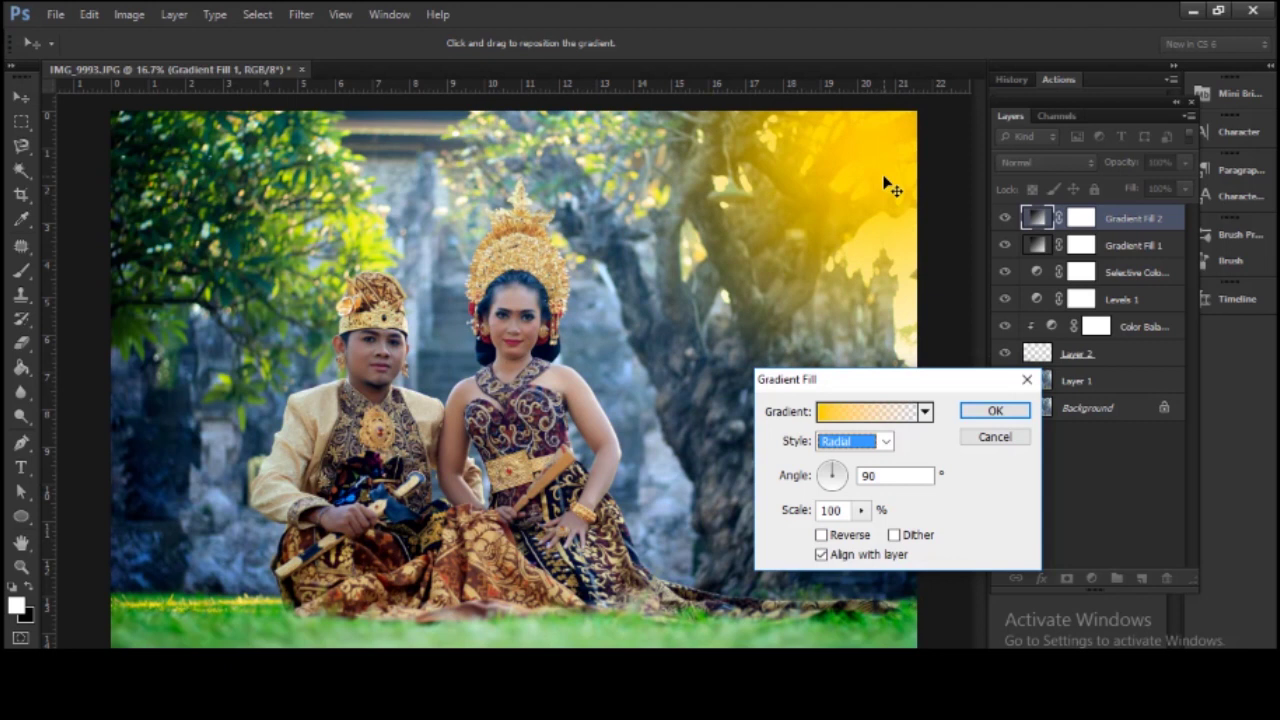
{"action": "left_click", "coordinate": [861, 512]}
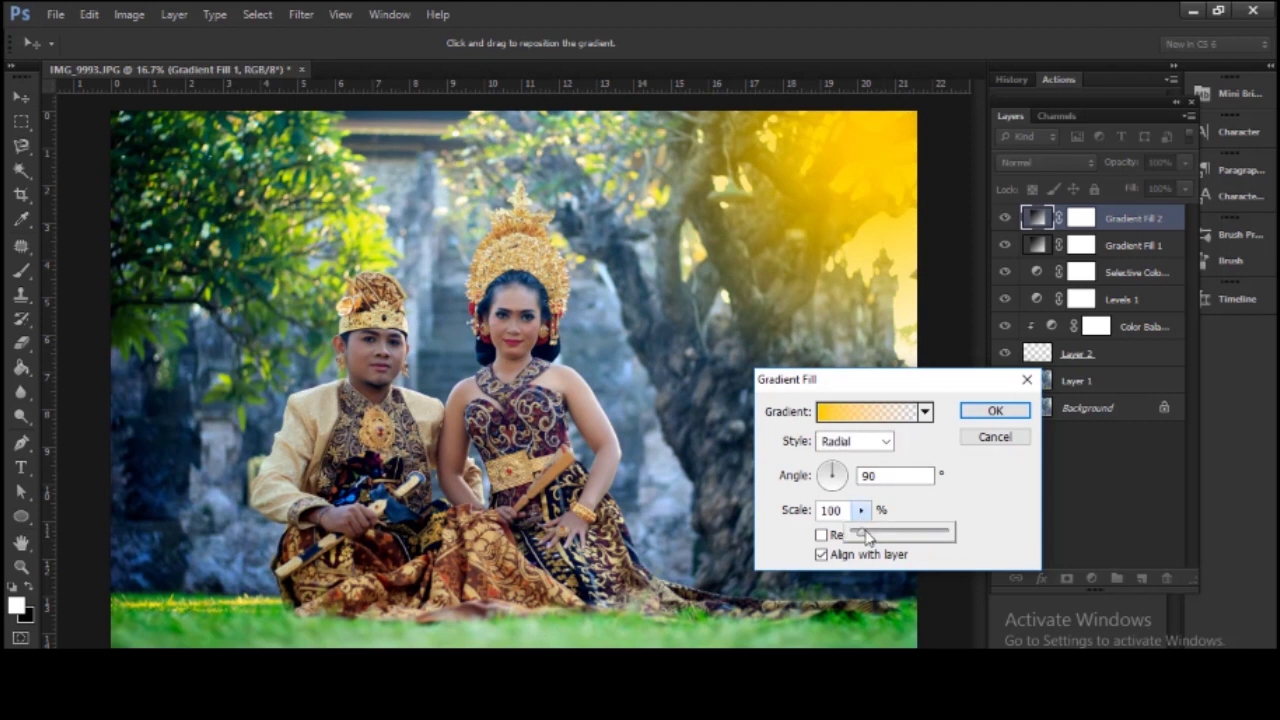
{"action": "left_click_drag", "start_coordinate": [866, 537], "coordinate": [868, 538]}
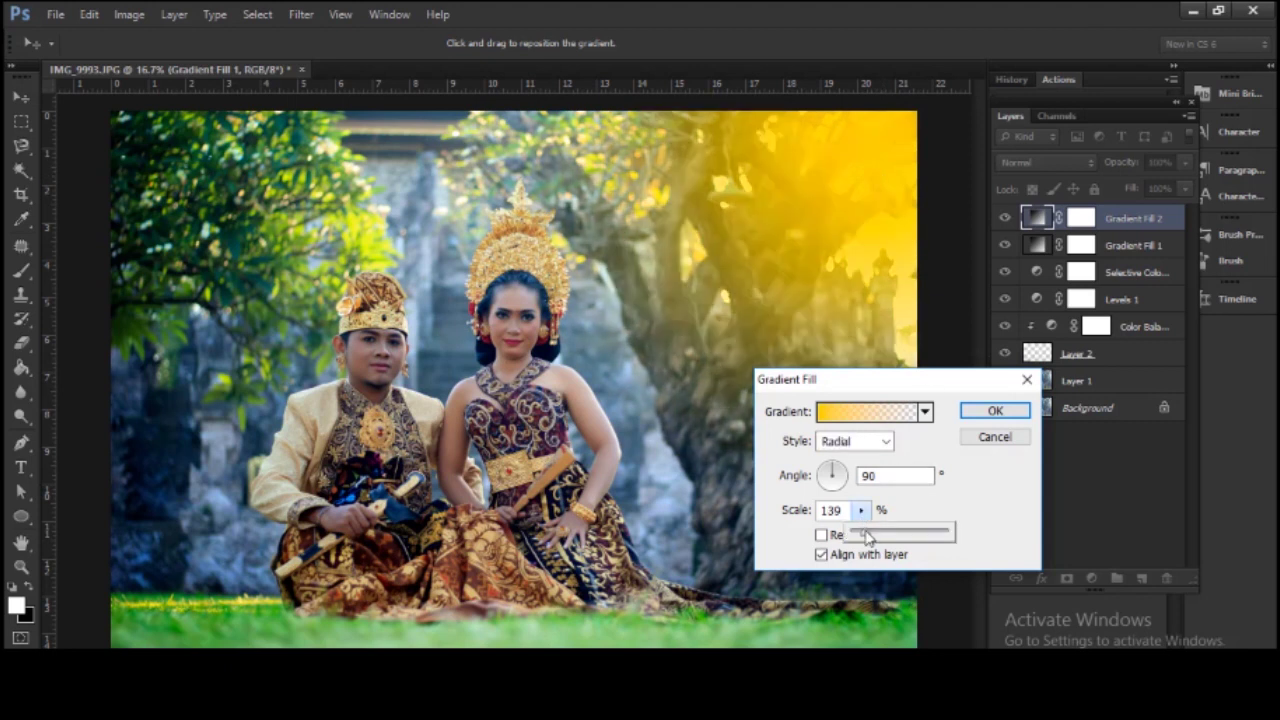
{"action": "left_click", "coordinate": [1013, 420]}
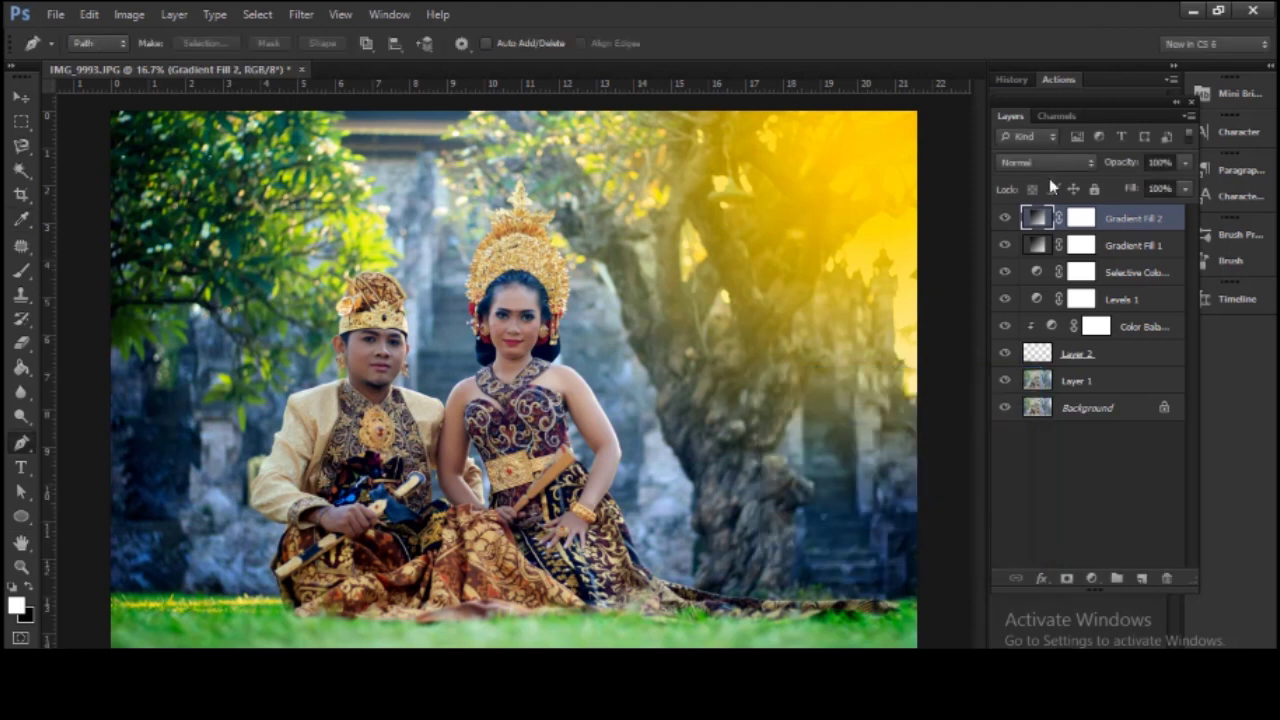
Step: Blend Gradient Fill 2 in Screen mode and switch to the Move tool
{"action": "left_click", "coordinate": [1063, 160]}
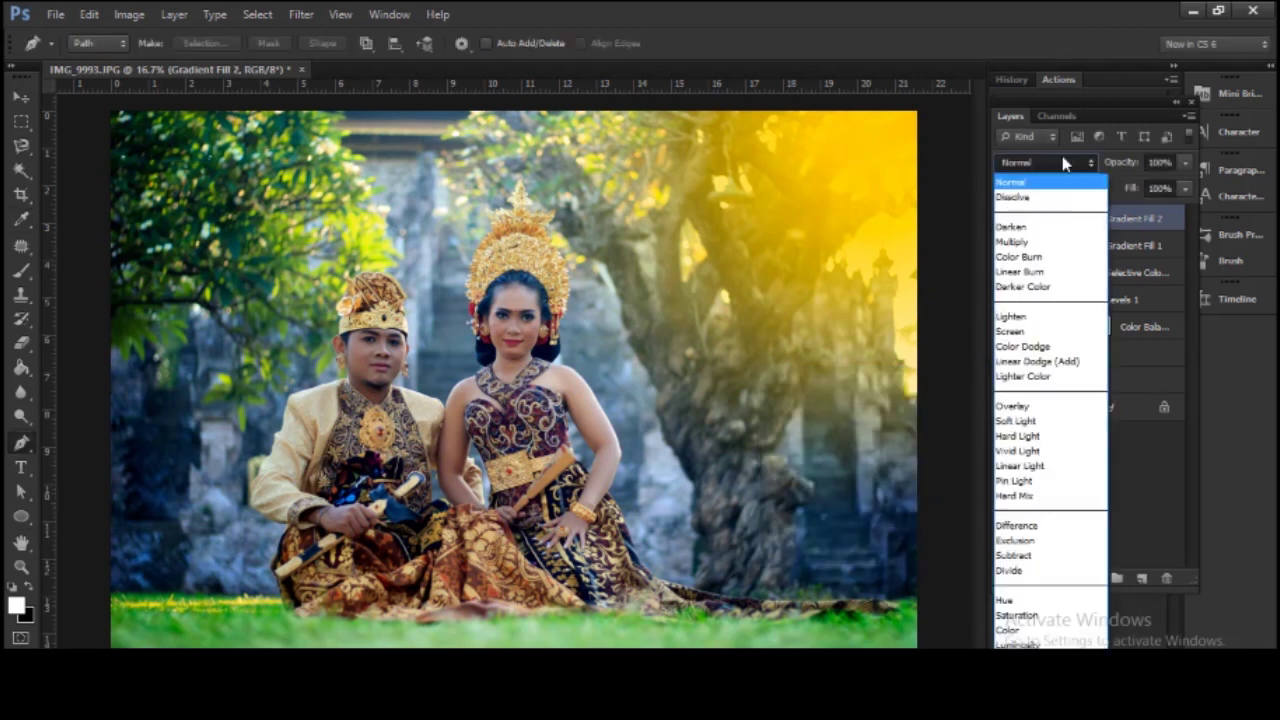
{"action": "left_click", "coordinate": [1035, 331]}
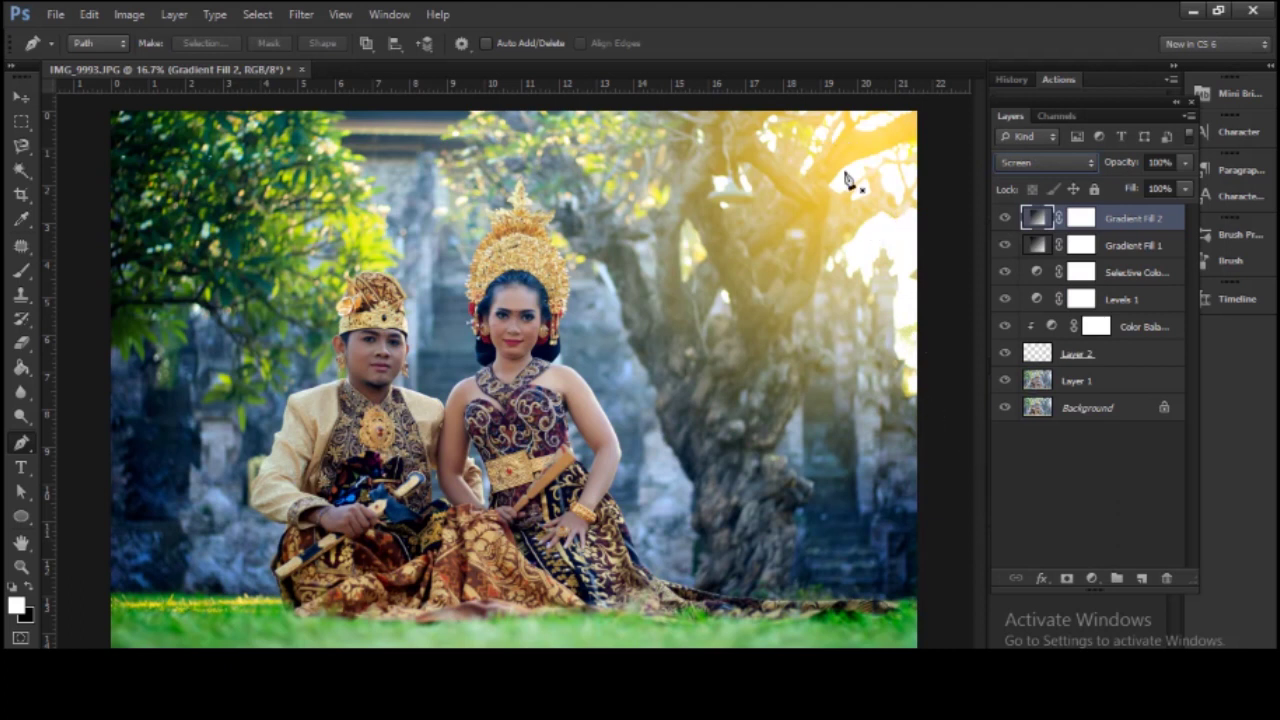
{"action": "left_click", "coordinate": [14, 98]}
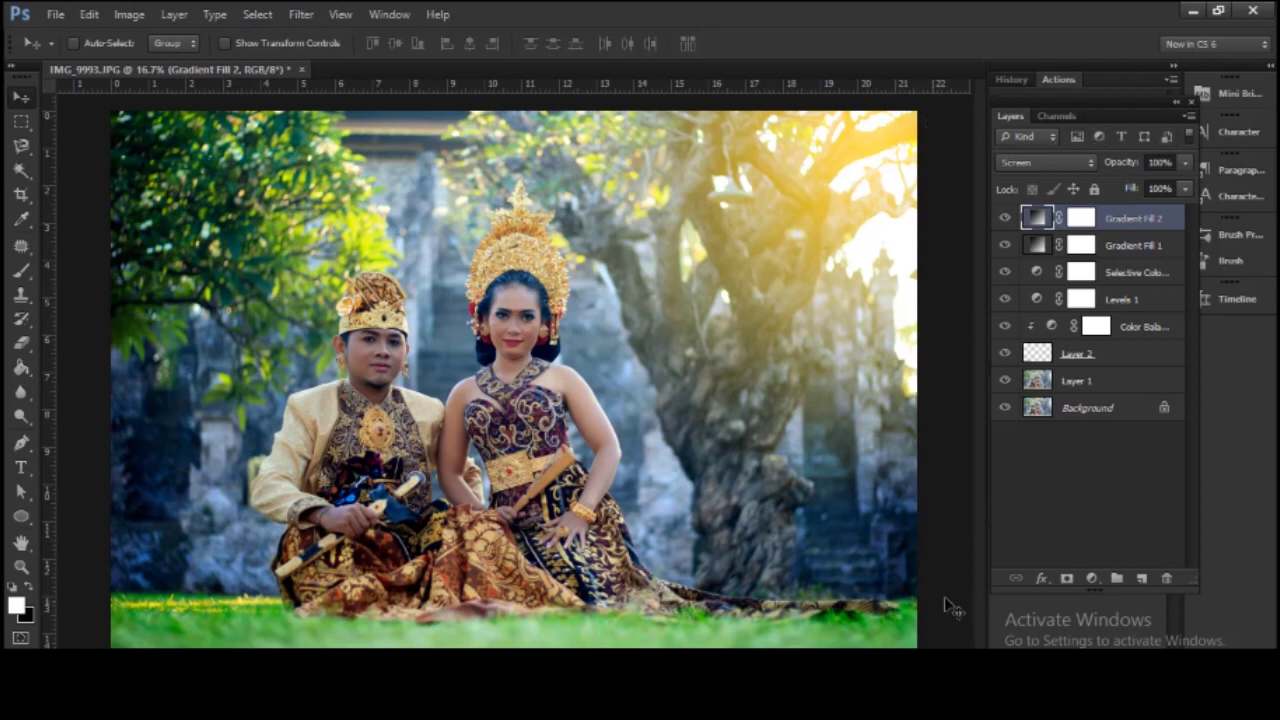
Step: Add a Color Lookup adjustment layer using the 2Strip.look 3DLUT file
{"action": "left_click", "coordinate": [1093, 579]}
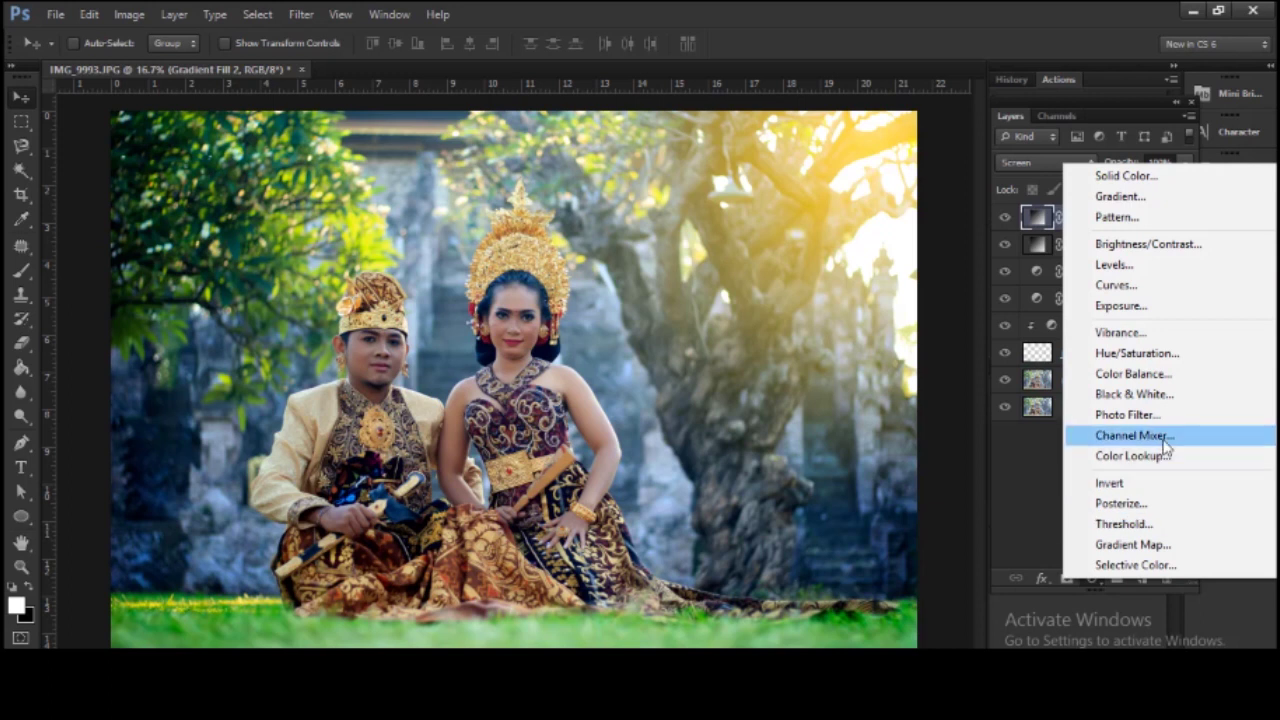
{"action": "left_click", "coordinate": [1130, 456]}
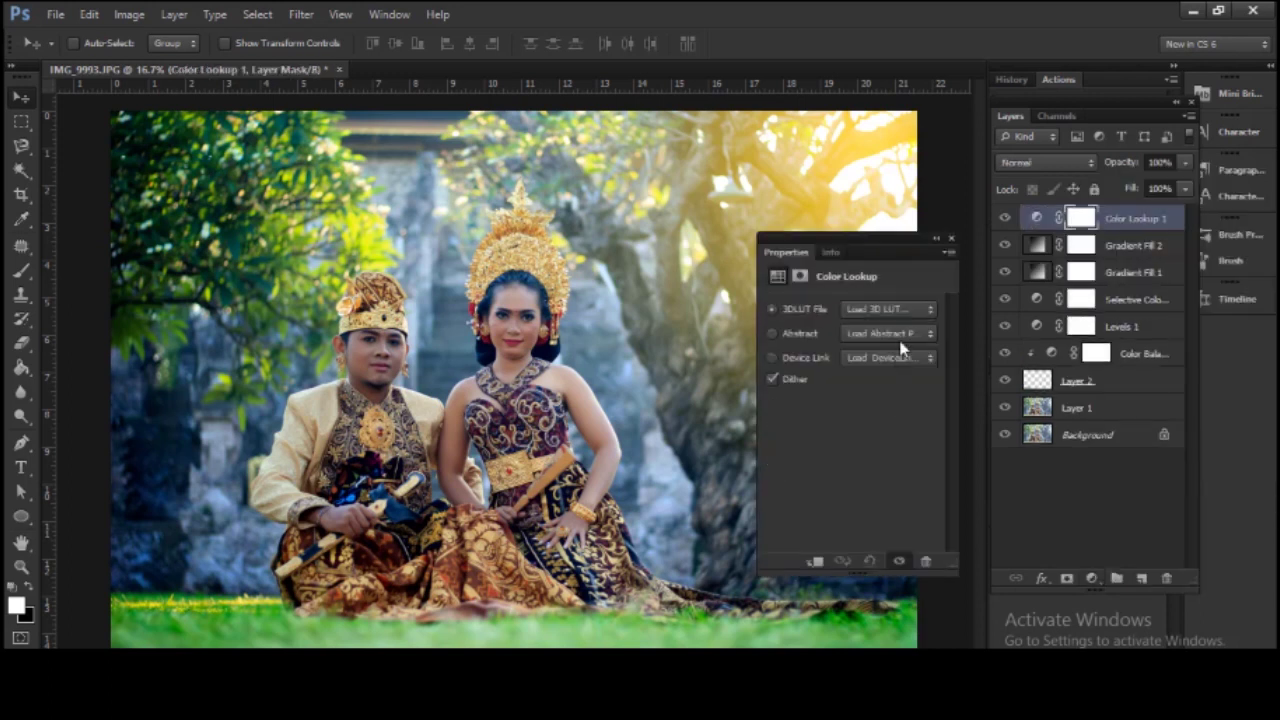
{"action": "left_click", "coordinate": [906, 308]}
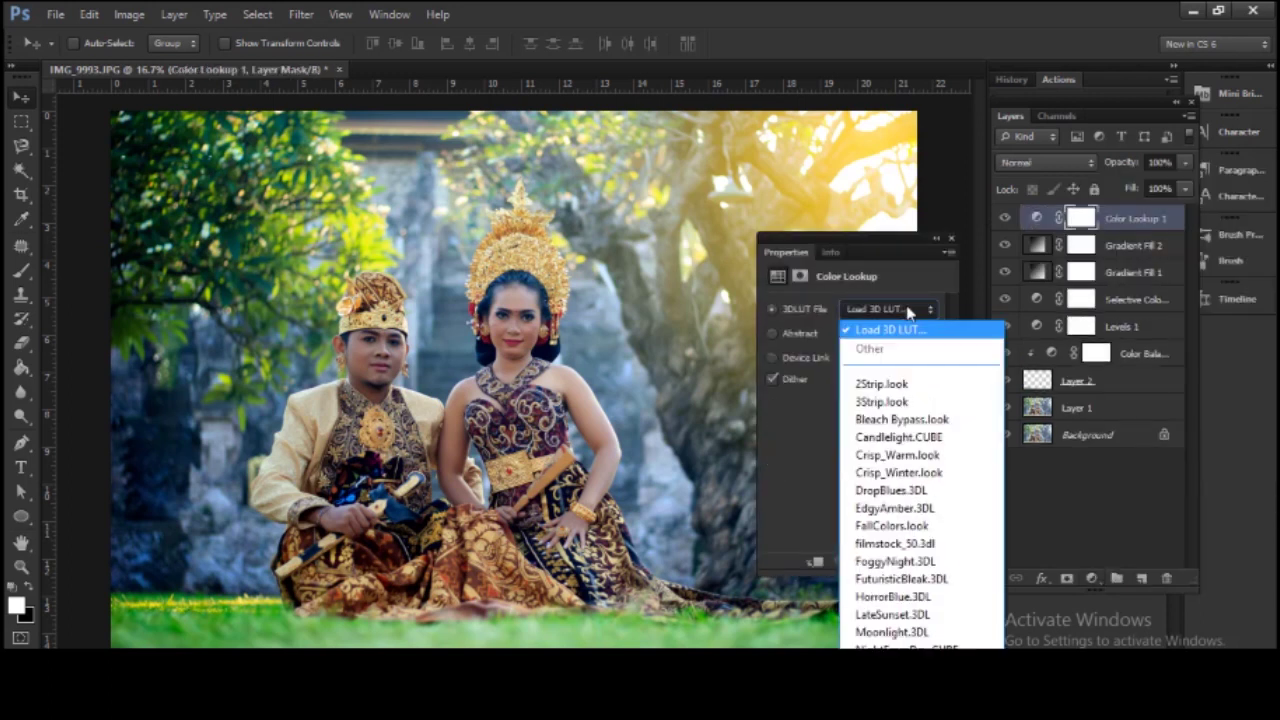
{"action": "left_click", "coordinate": [917, 385]}
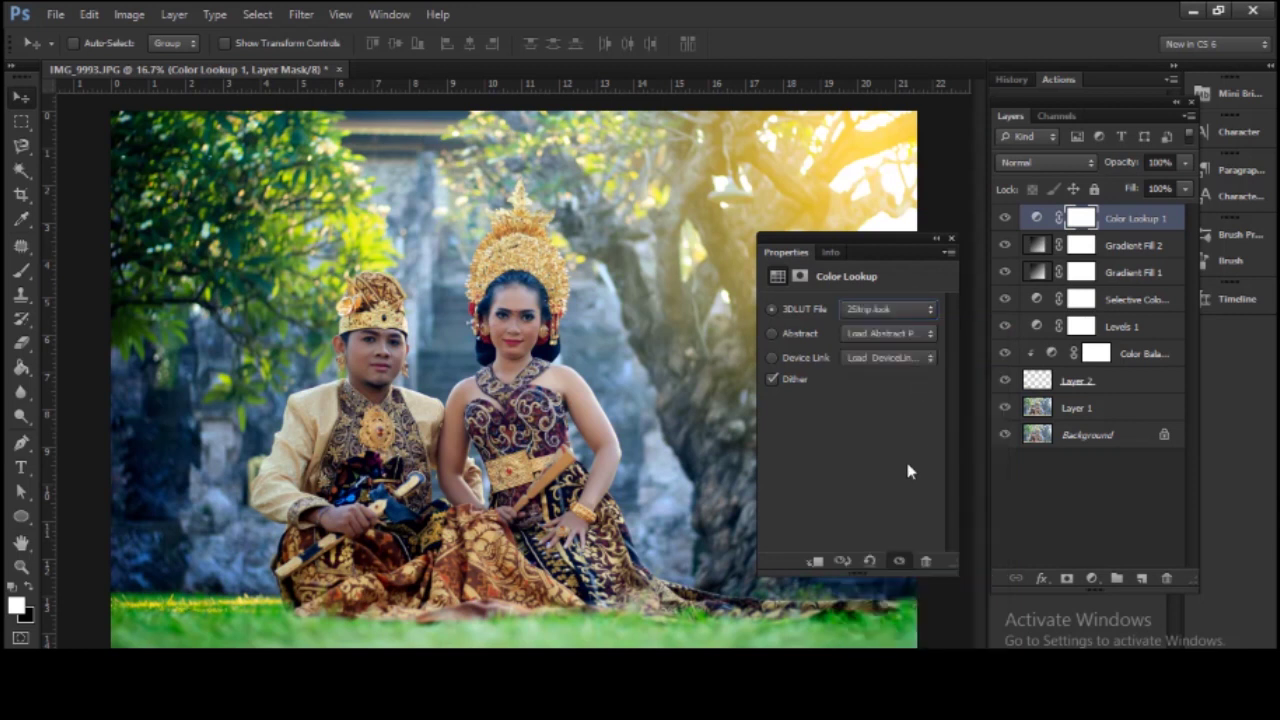
{"action": "left_click", "coordinate": [952, 240]}
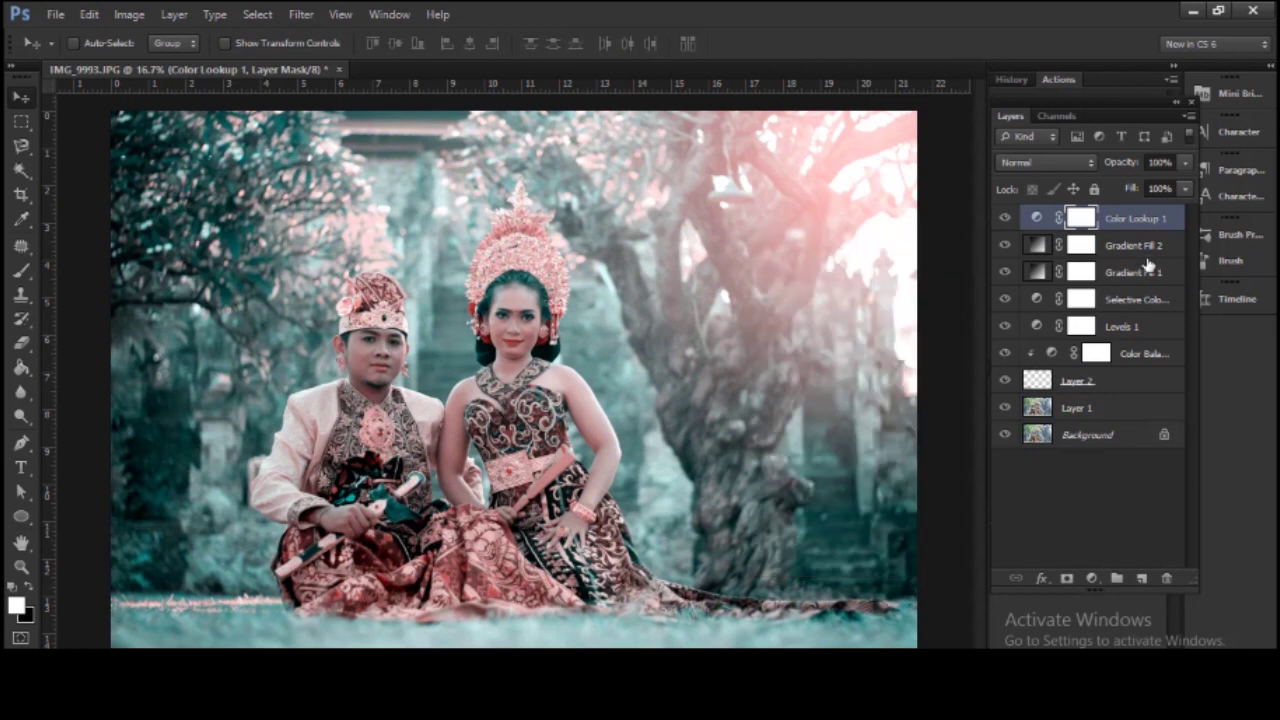
Step: Lower the Color Lookup layer to 30% opacity and toggle its visibility to compare
{"action": "left_click", "coordinate": [1186, 164]}
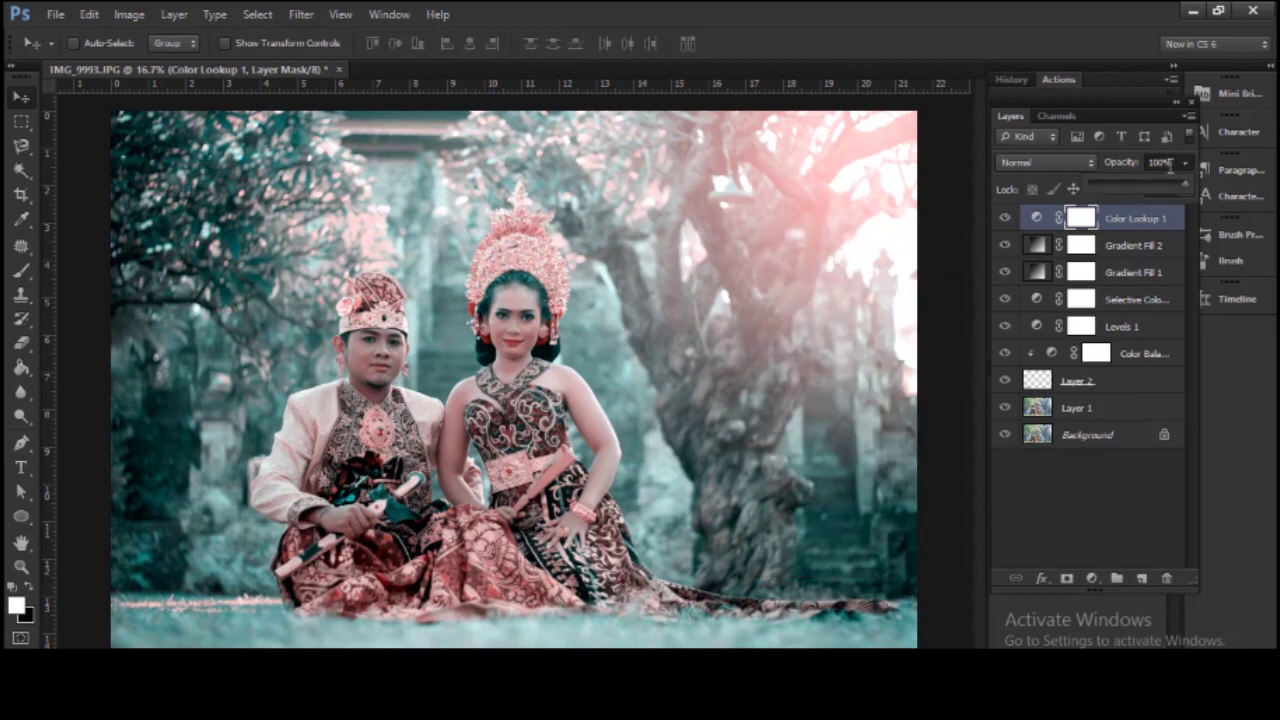
{"action": "left_click", "coordinate": [1160, 164]}
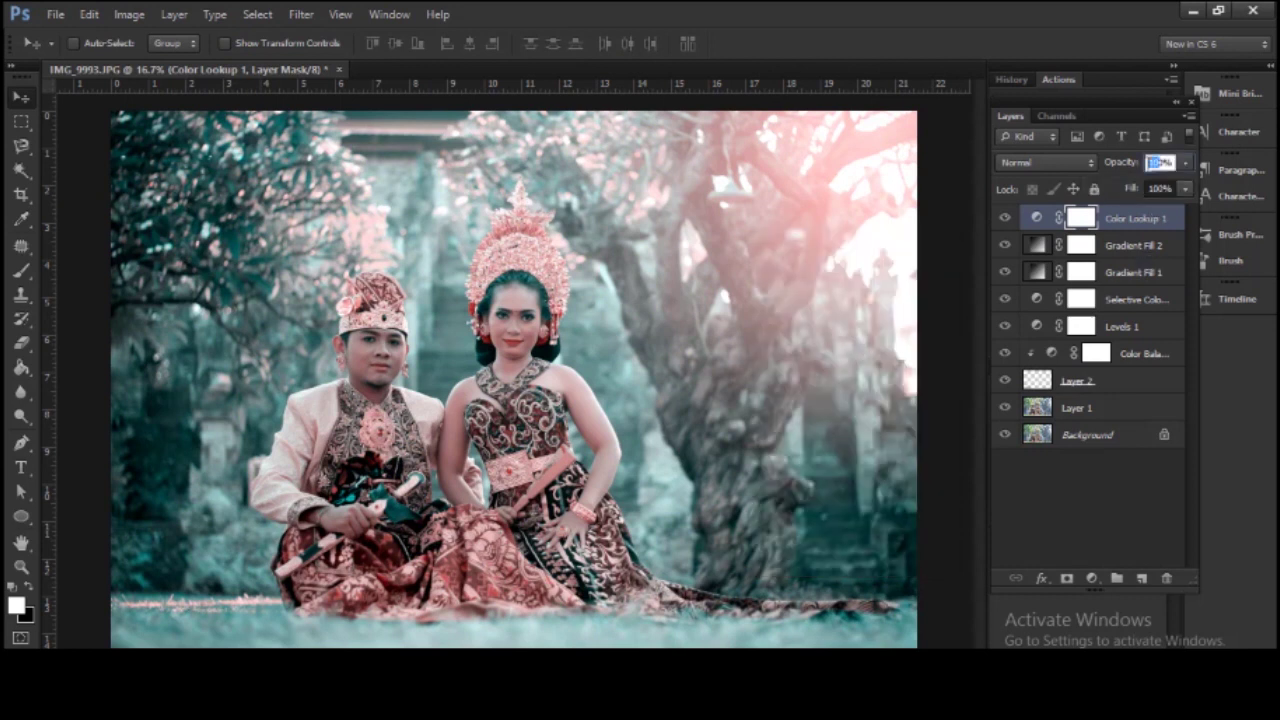
{"action": "type", "text": "0"}
{"action": "key", "text": "Return"}
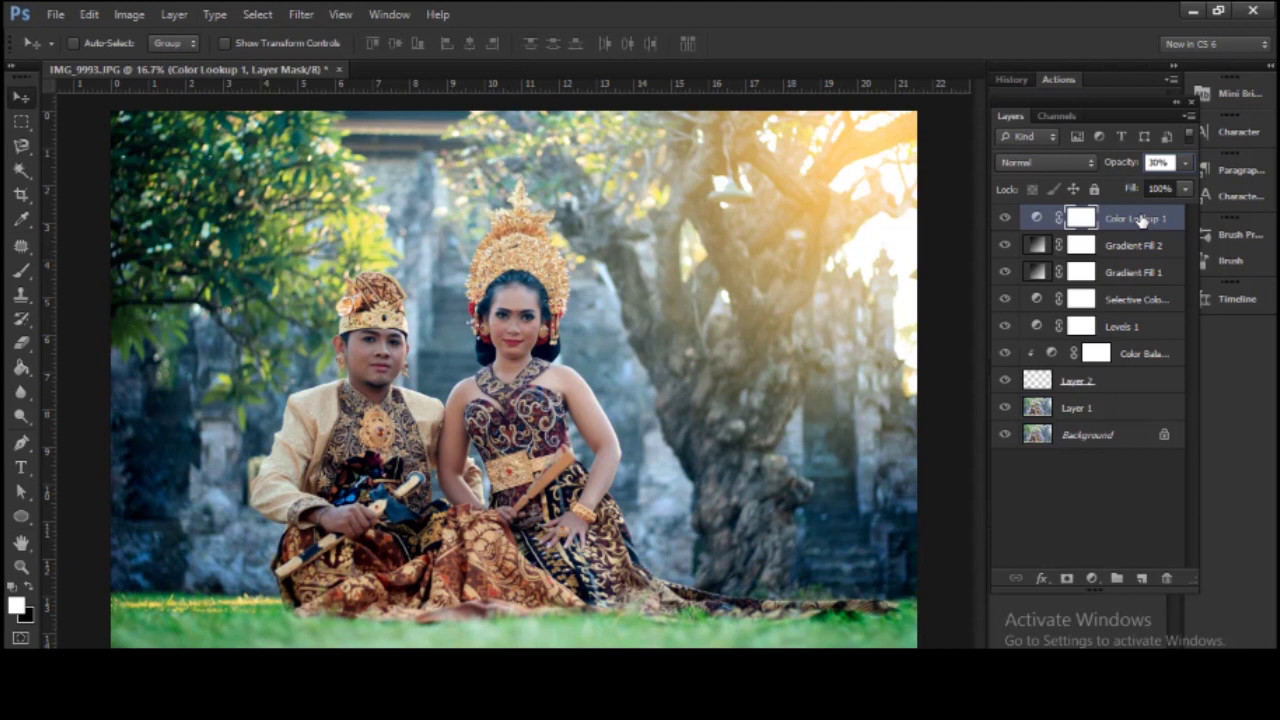
{"action": "left_click", "coordinate": [1037, 217]}
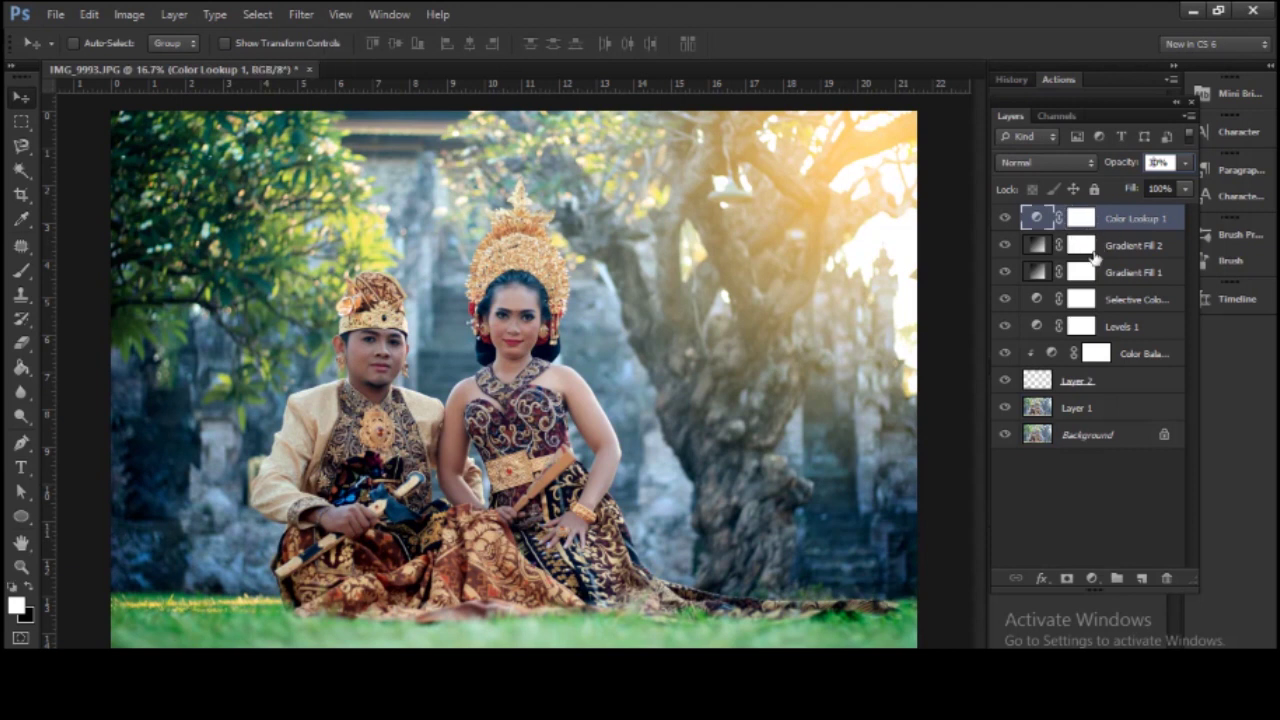
{"action": "left_click", "coordinate": [1005, 218]}
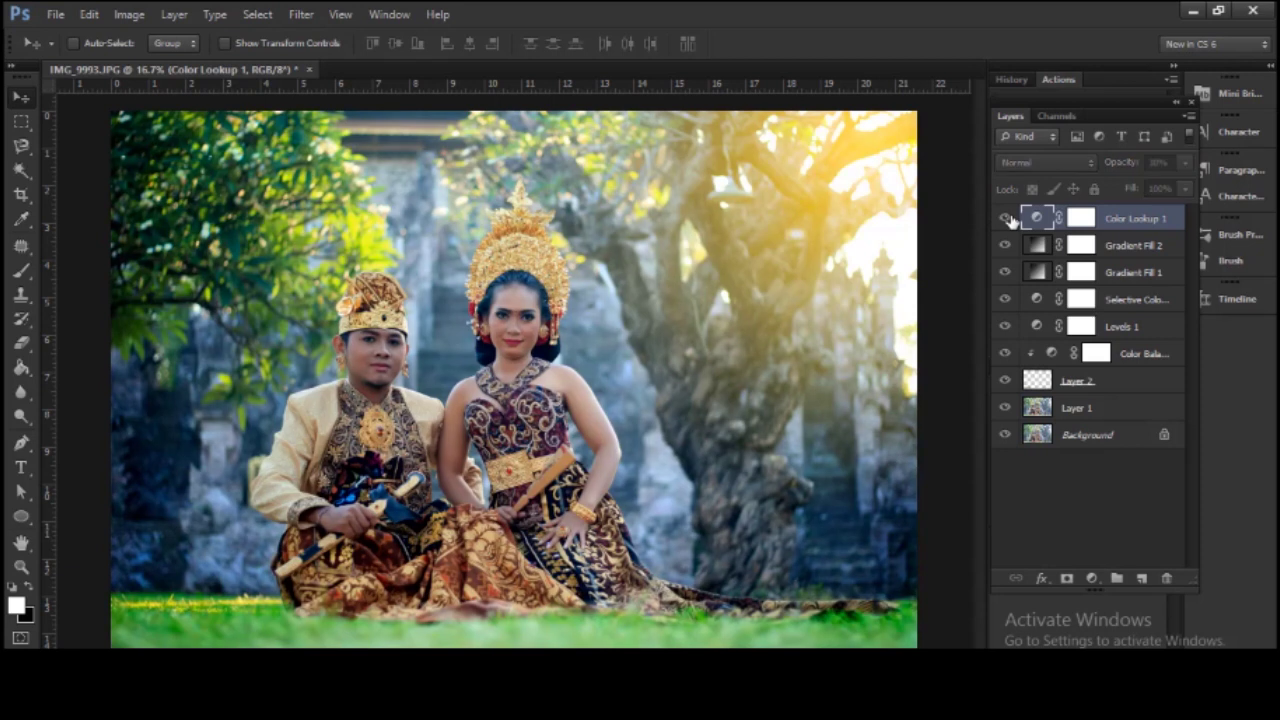
{"action": "left_click", "coordinate": [1005, 218]}
{"action": "left_click", "coordinate": [1005, 218]}
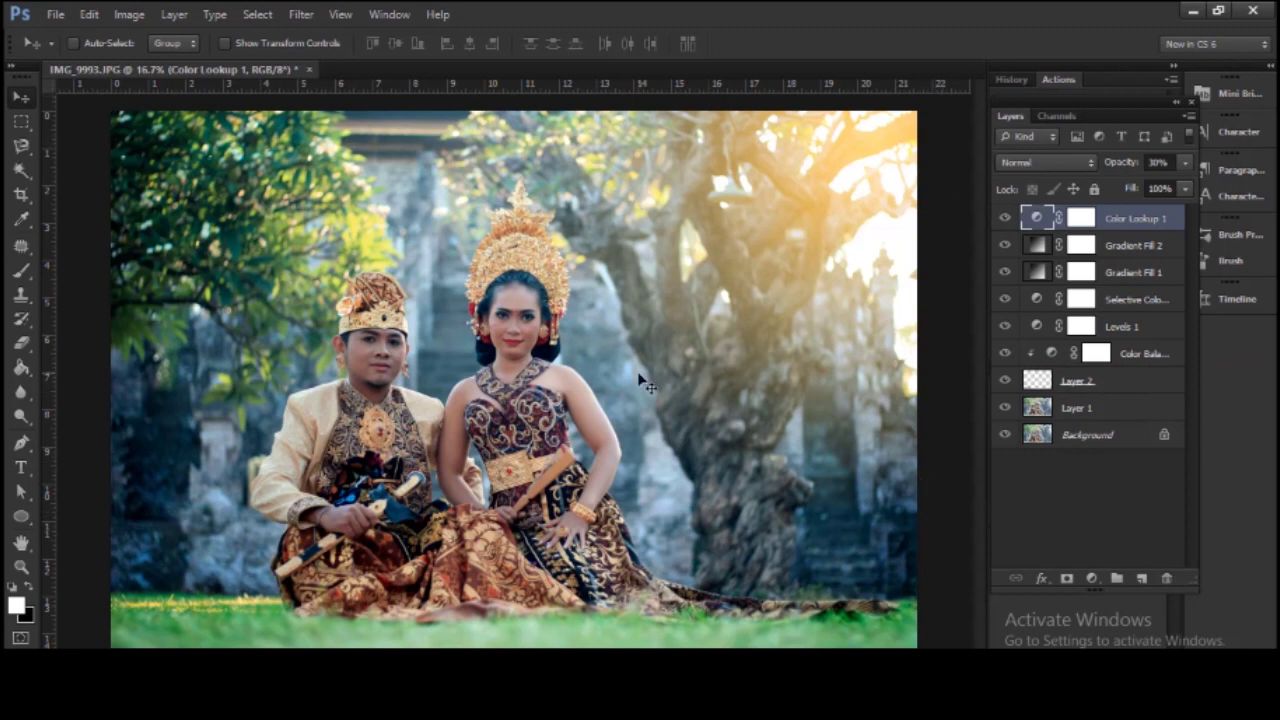
{"action": "key", "text": "ctrl+o"}
Step: Open logo.png from the photography folder, select all of it, and return to IMG_9993.JPG
{"action": "scroll", "coordinate": [700, 400], "scroll_direction": "down", "scroll_amount": 10}
{"action": "scroll", "coordinate": [757, 409], "scroll_direction": "up", "scroll_amount": 10}
{"action": "left_click", "coordinate": [605, 135]}
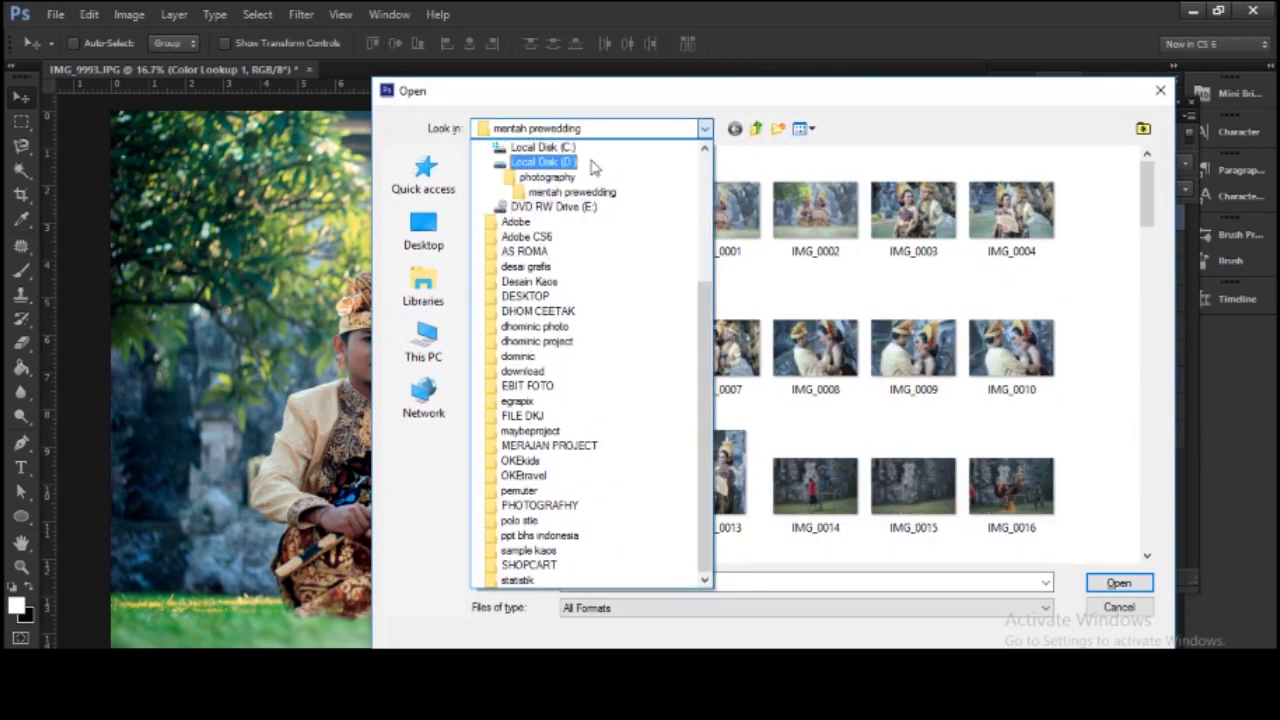
{"action": "left_click", "coordinate": [560, 177]}
{"action": "left_click", "coordinate": [806, 510]}
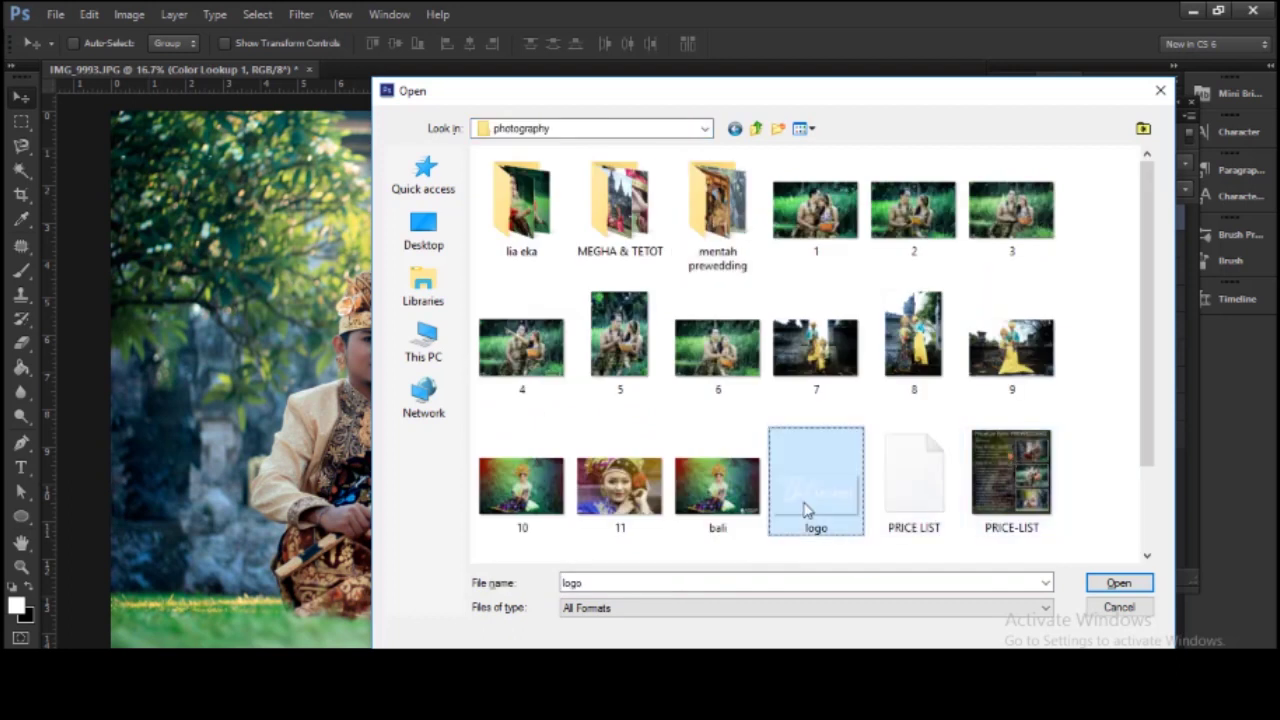
{"action": "left_click", "coordinate": [1112, 583]}
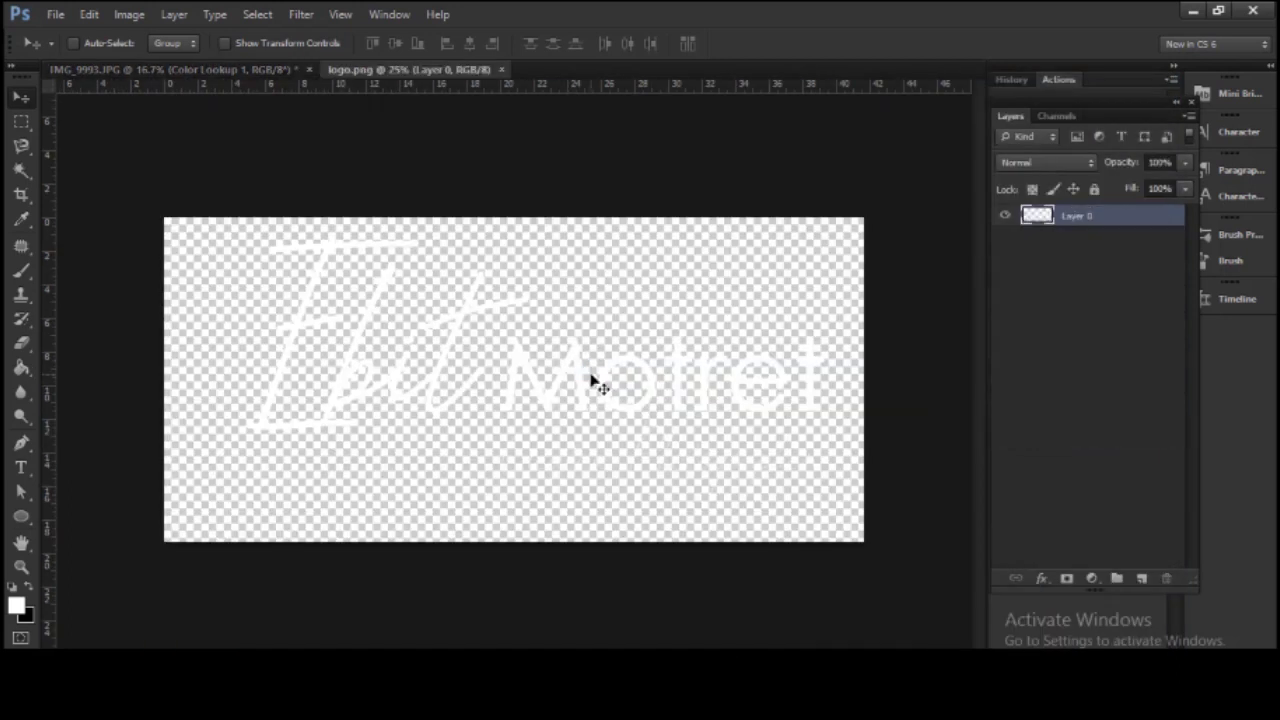
{"action": "key", "text": "ctrl+a"}
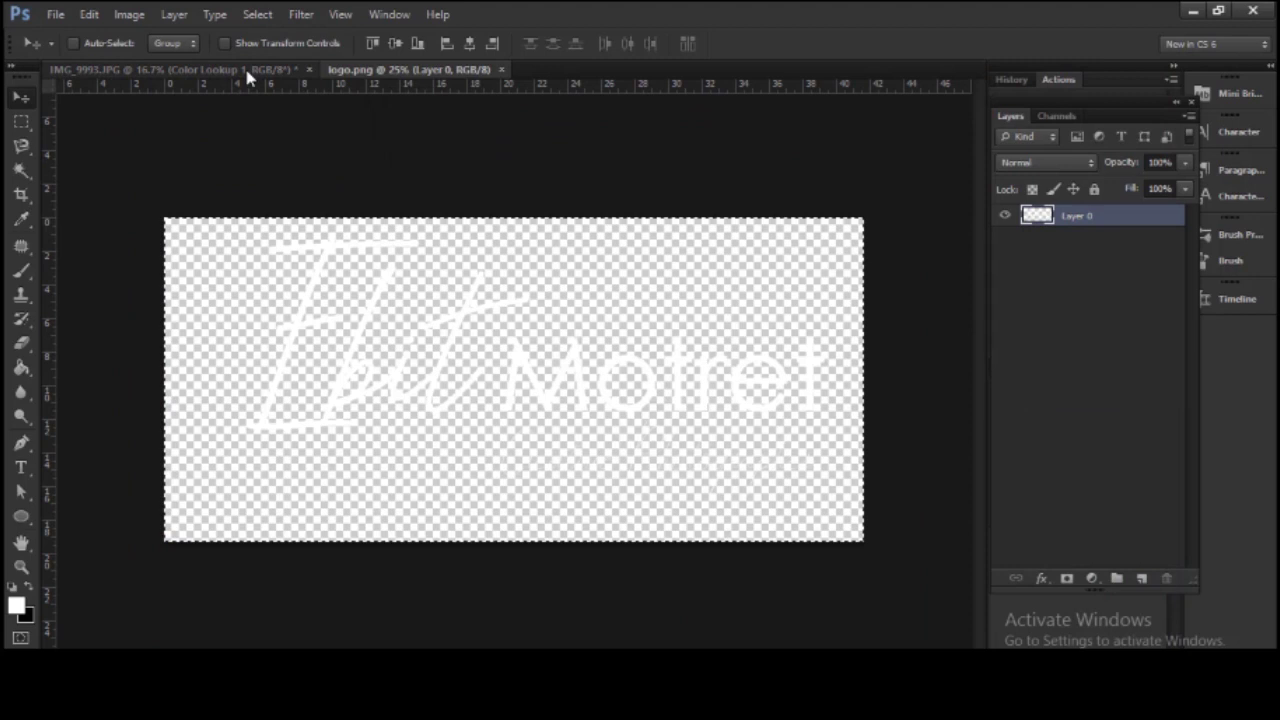
{"action": "left_click", "coordinate": [247, 72]}
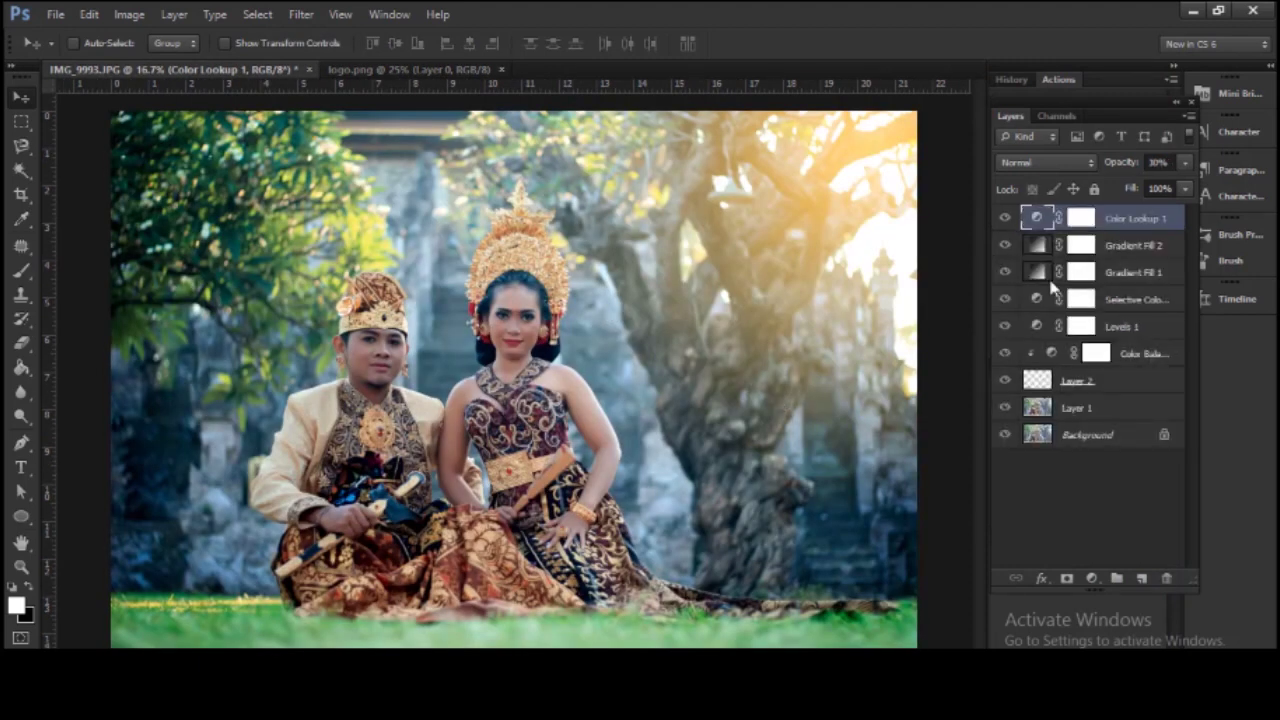
Step: Paste the logo into the photo, accepting the profile mismatch, and scale it to about 23%
{"action": "key", "text": "ctrl+v"}
{"action": "left_click", "coordinate": [729, 345]}
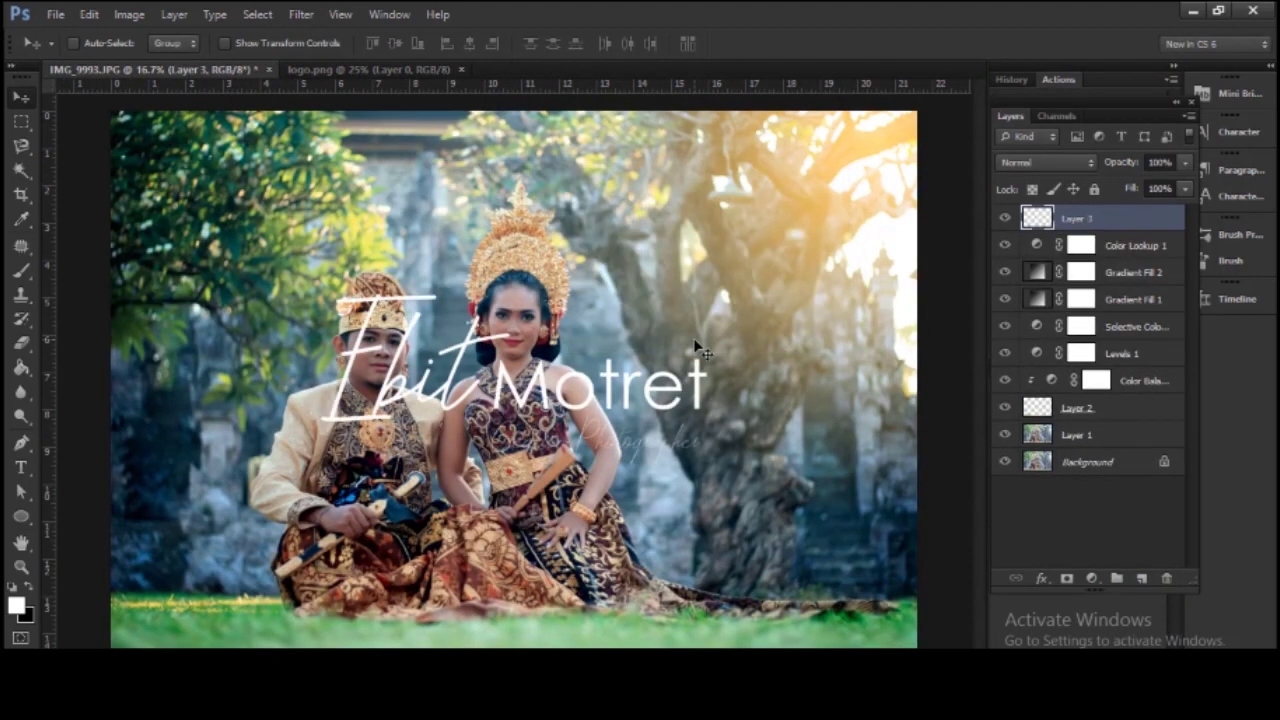
{"action": "key", "text": "ctrl+t"}
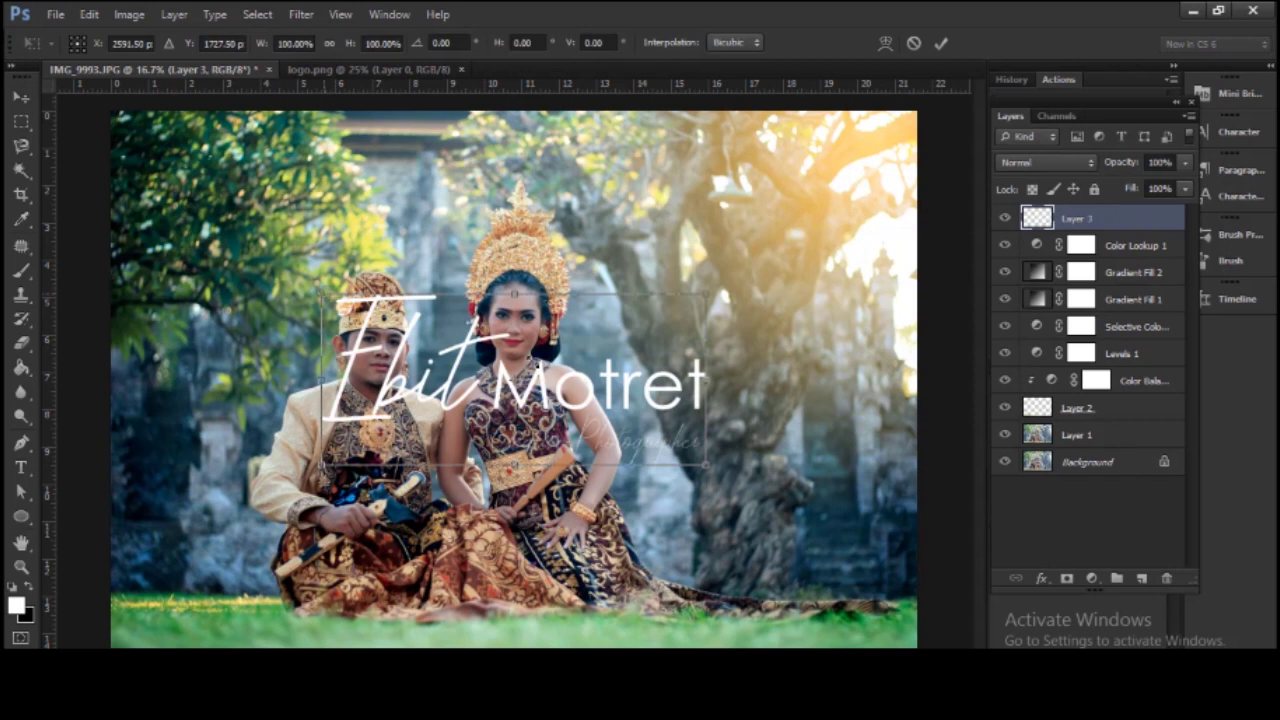
{"action": "left_click_drag", "start_coordinate": [322, 292], "coordinate": [616, 428]}
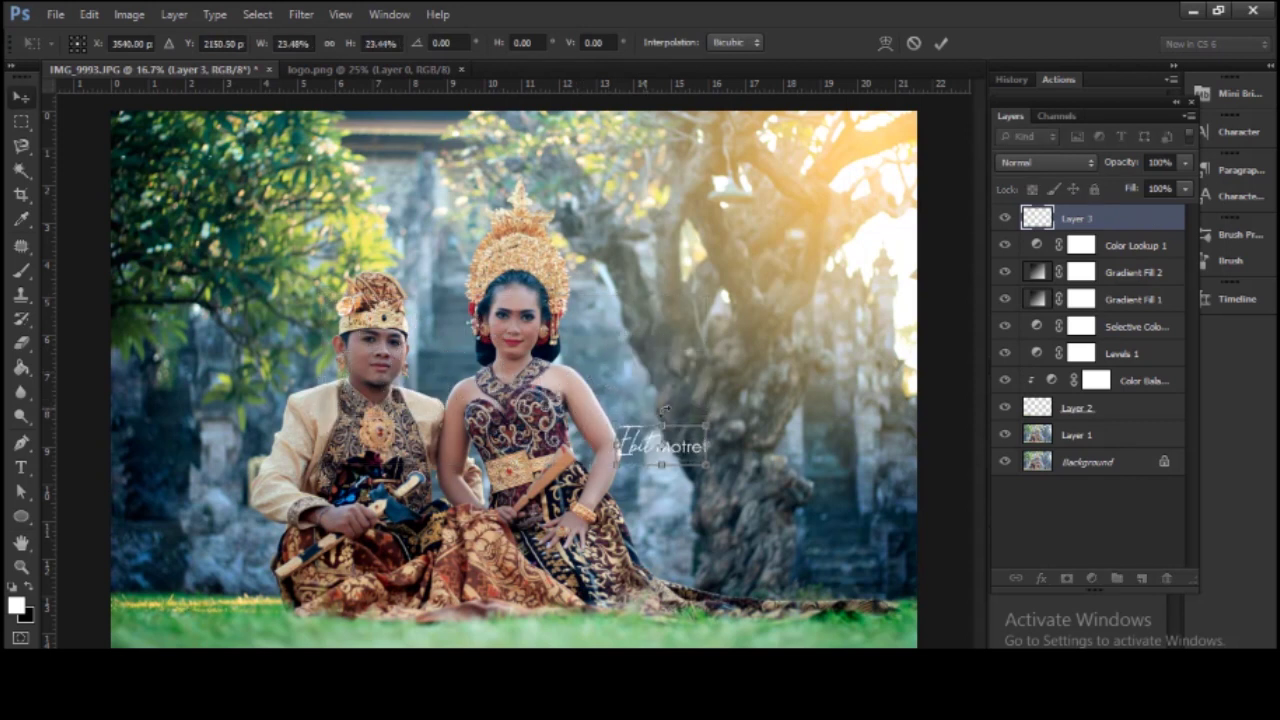
{"action": "key", "text": "Return"}
Step: Move the scaled logo into the photo's top-left corner, nudging it up and left
{"action": "left_click_drag", "start_coordinate": [664, 445], "coordinate": [248, 620]}
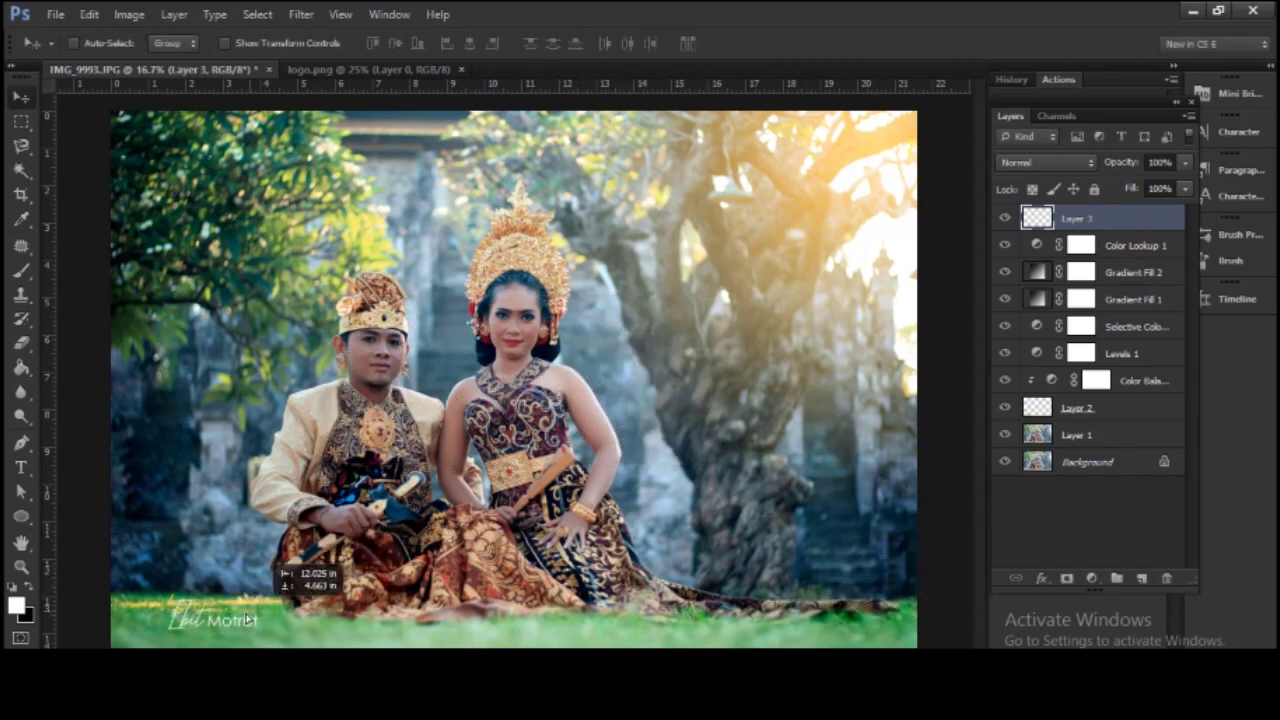
{"action": "mouse_move", "coordinate": [248, 620]}
{"action": "left_mouse_down"}
{"action": "mouse_move", "coordinate": [205, 135]}
{"action": "mouse_move", "coordinate": [215, 142]}
{"action": "left_mouse_up"}
{"action": "key", "text": "Left"}
{"action": "key", "text": "Left"}
{"action": "key", "text": "Up"}
{"action": "key", "text": "Up"}
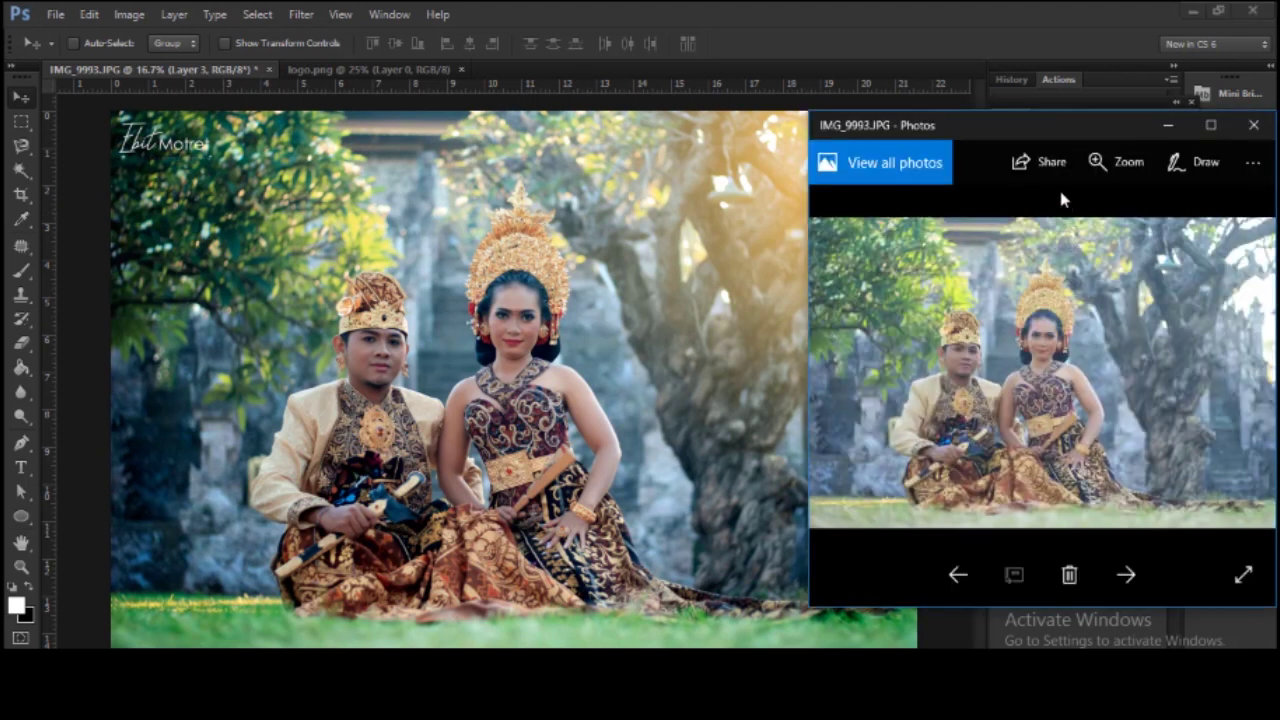
{"action": "mouse_move", "coordinate": [1031, 128]}
{"action": "left_mouse_down"}
{"action": "mouse_move", "coordinate": [1143, 129]}
{"action": "mouse_move", "coordinate": [1036, 123]}
{"action": "left_mouse_up"}
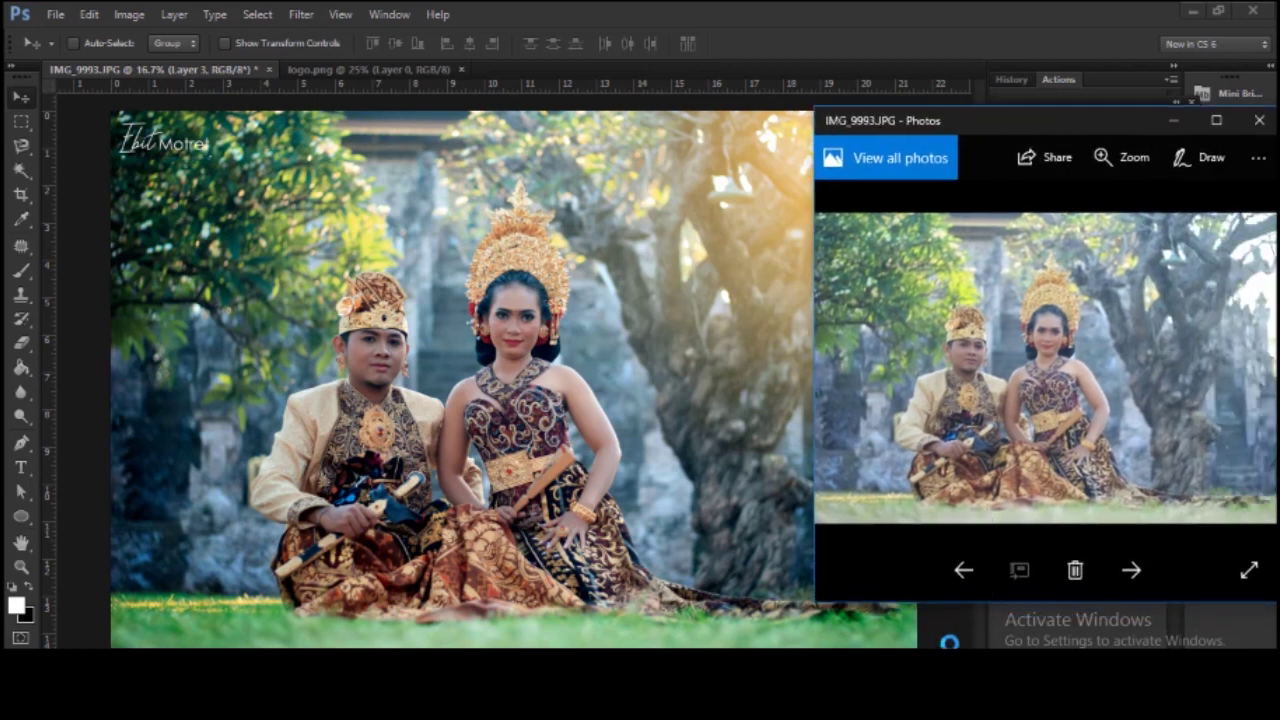
{"action": "key", "text": "alt+F4"}
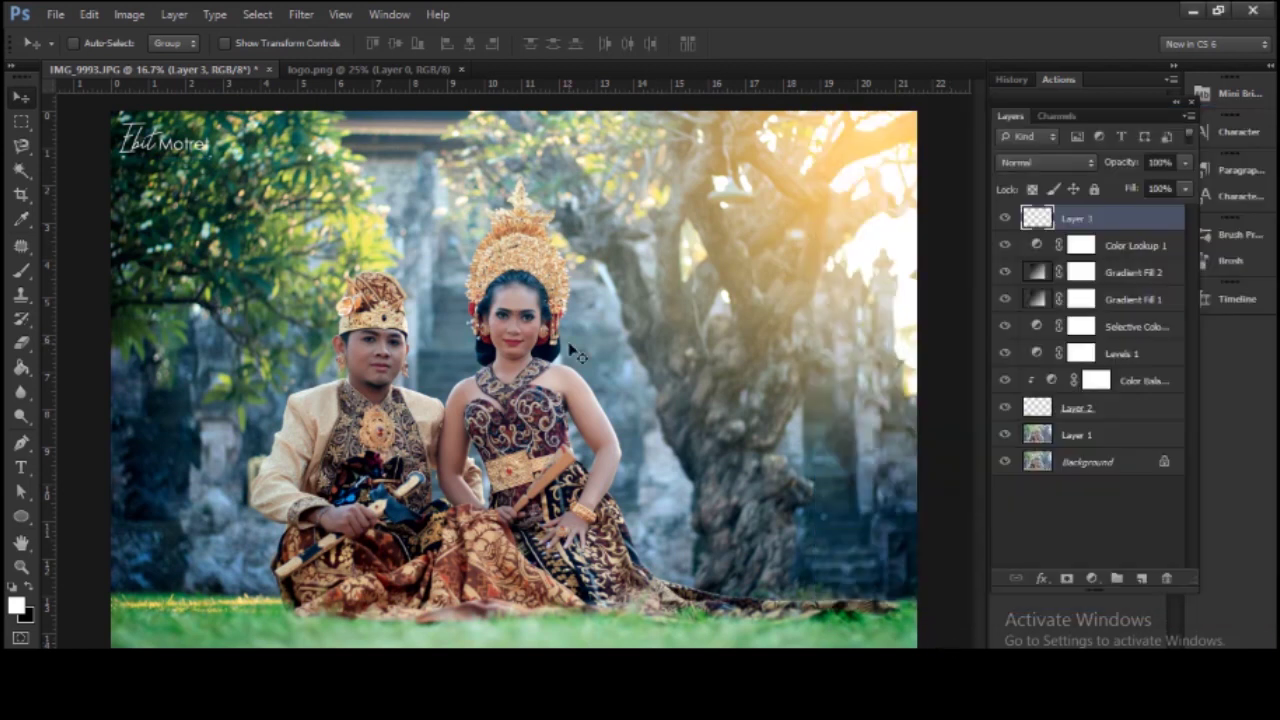